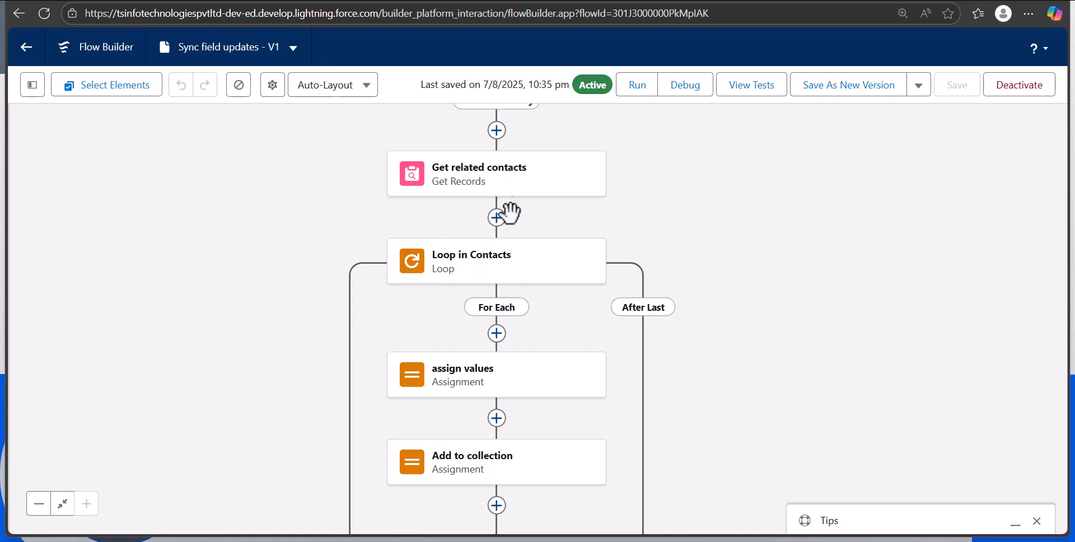
Switch to the Wolkswagon machines account record, enter a new phone number in its Phone field and save the record
{"action": "scroll", "coordinate": [470, 314], "scroll_direction": "down", "scroll_amount": 1}
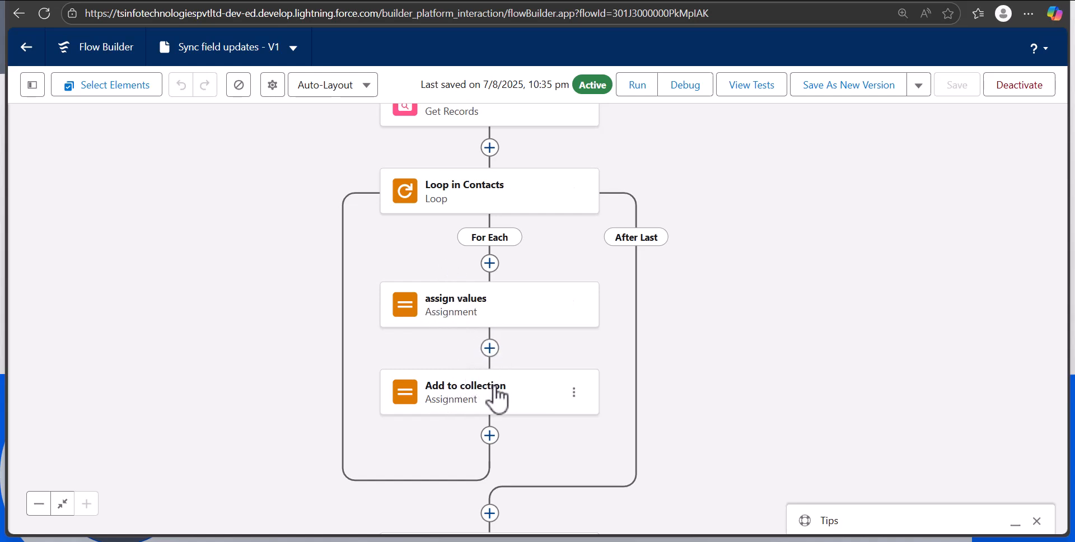
{"action": "scroll", "coordinate": [643, 408], "scroll_direction": "down", "scroll_amount": 3}
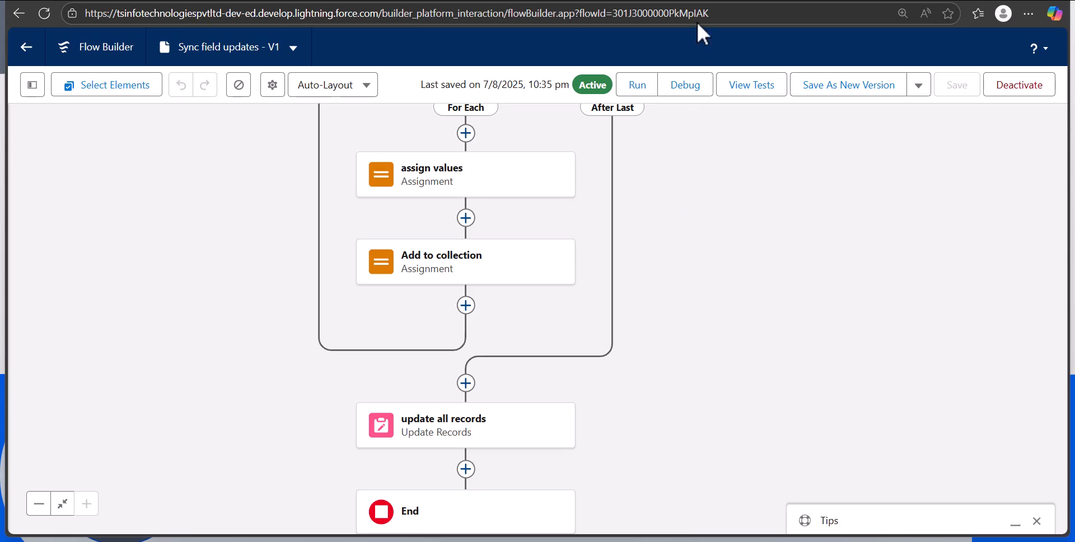
{"action": "left_click", "coordinate": [530, 1]}
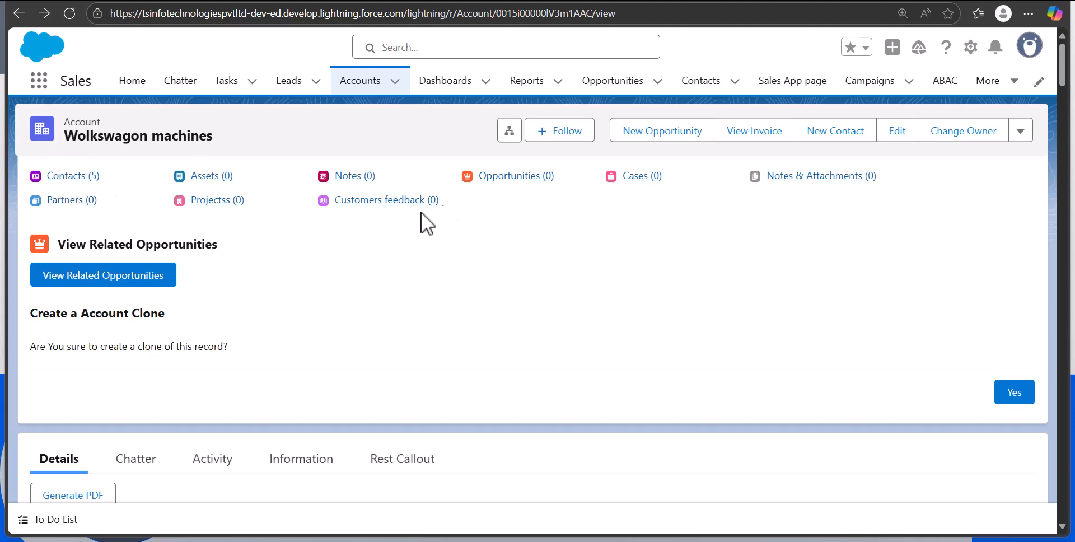
{"action": "left_click", "coordinate": [895, 132]}
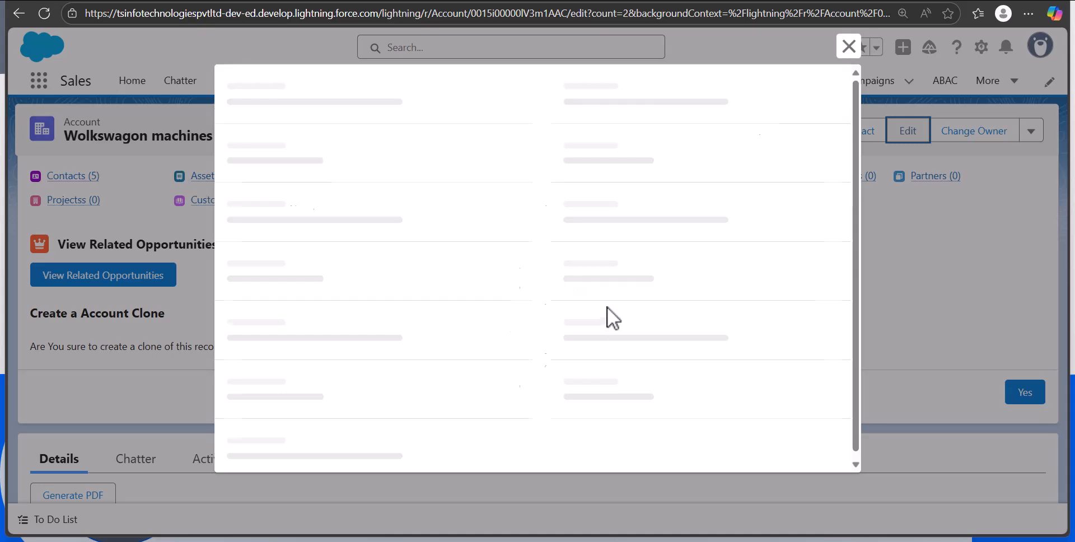
{"action": "left_click_drag", "start_coordinate": [617, 231], "coordinate": [501, 224]}
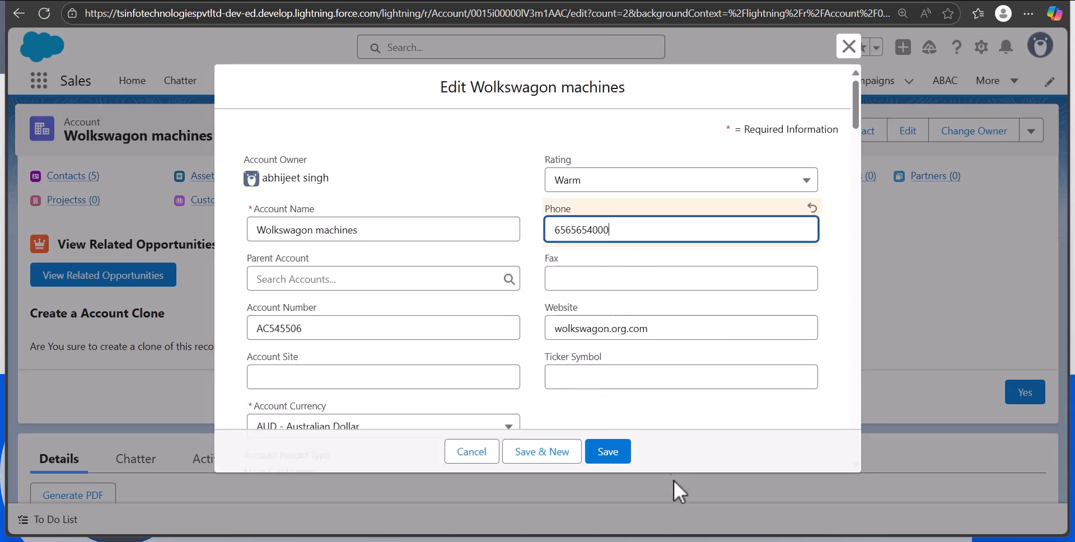
{"action": "left_click", "coordinate": [613, 454]}
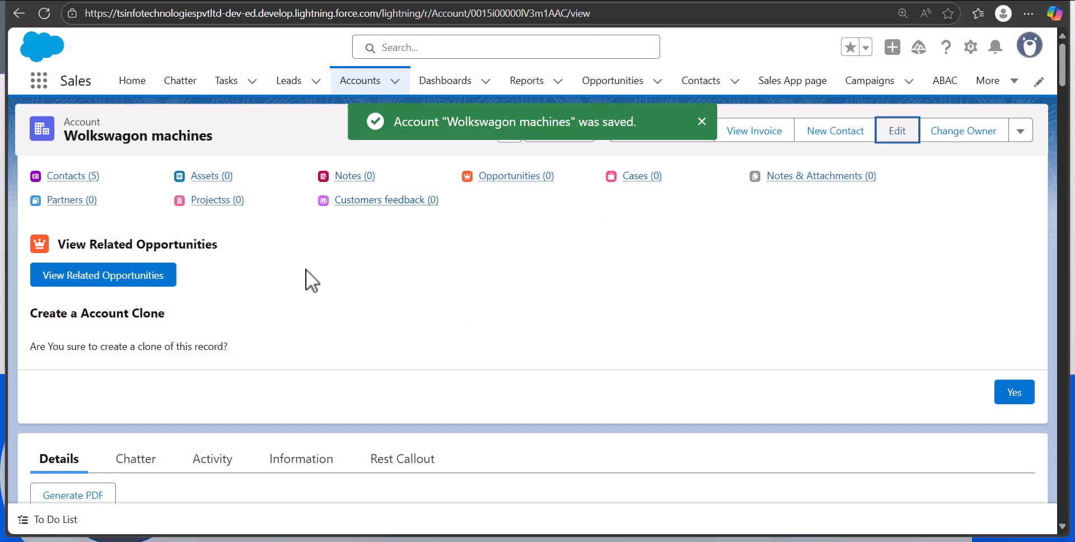
Open the first related contact of the Wolkswagon machines account and check its Mobile field
{"action": "left_click", "coordinate": [71, 177]}
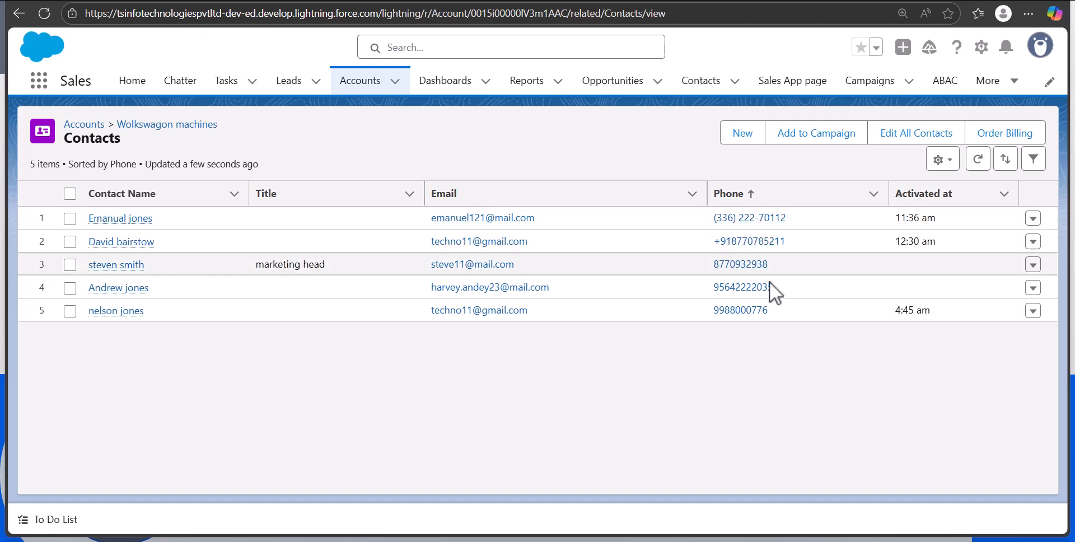
{"action": "left_click", "coordinate": [118, 218]}
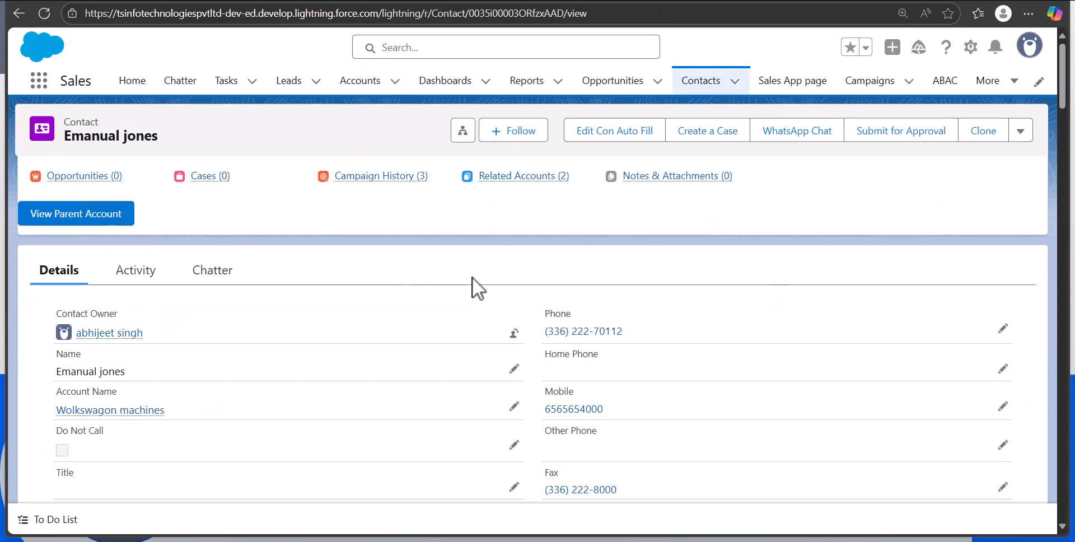
{"action": "scroll", "coordinate": [590, 327], "scroll_direction": "down", "scroll_amount": 1}
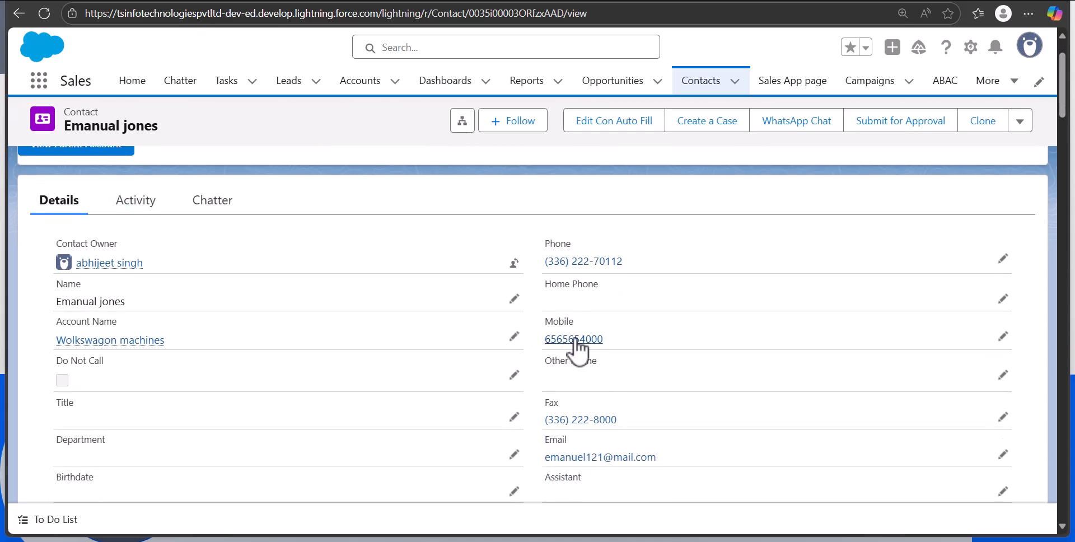
{"action": "scroll", "coordinate": [506, 431], "scroll_direction": "up", "scroll_amount": 1}
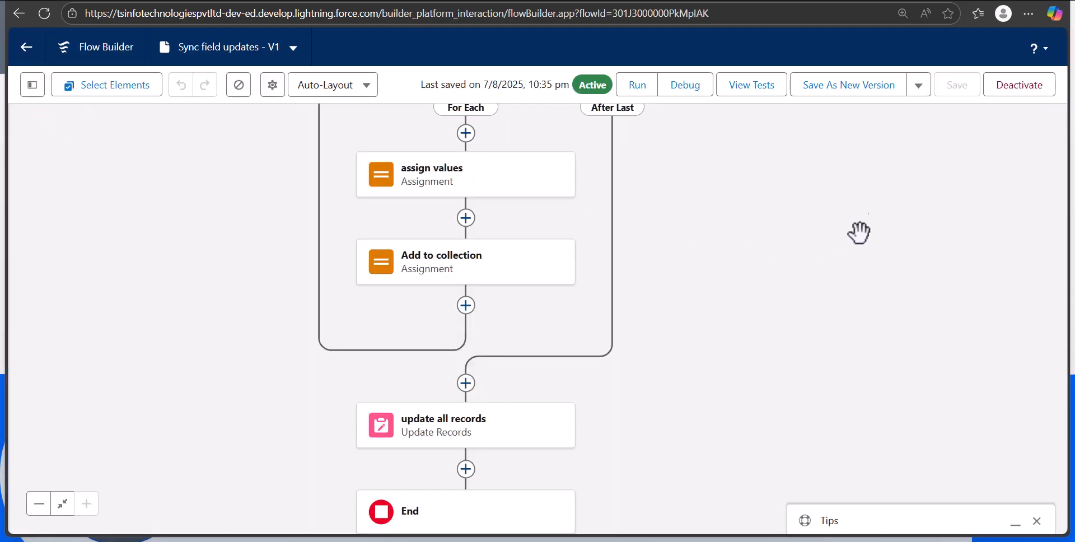
Deactivate the Sync field updates flow and return to the list of flows
{"action": "left_click", "coordinate": [1009, 94]}
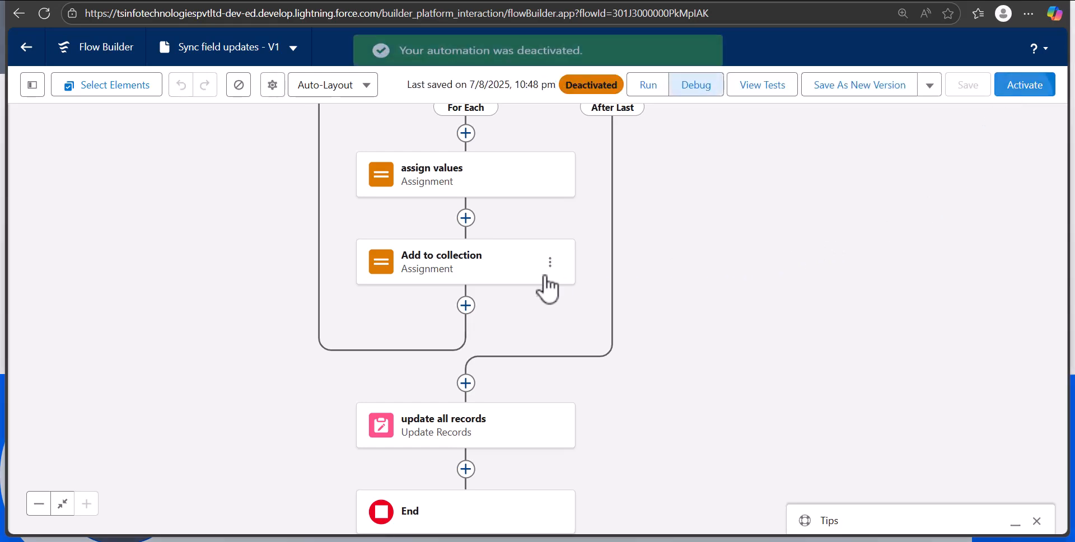
{"action": "left_click", "coordinate": [26, 56]}
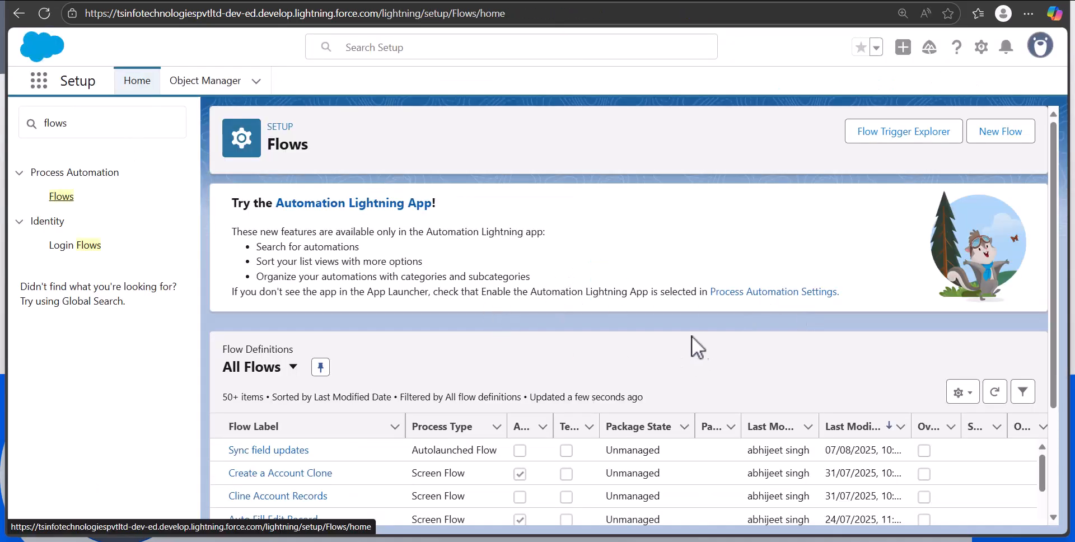
Create a record-triggered flow on the Account object that is triggered when a record is updated
{"action": "left_click", "coordinate": [997, 139]}
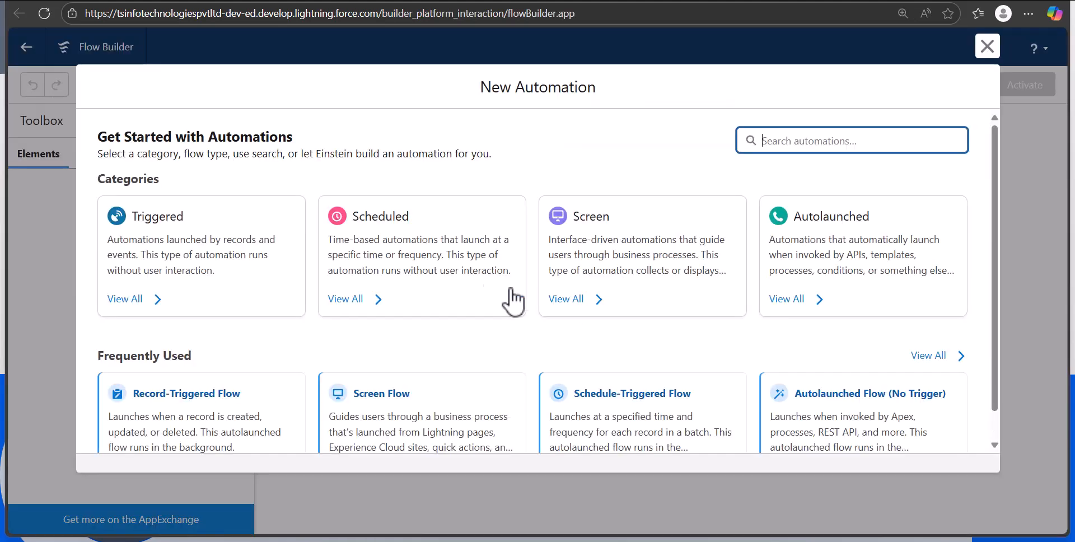
{"action": "left_click", "coordinate": [211, 247]}
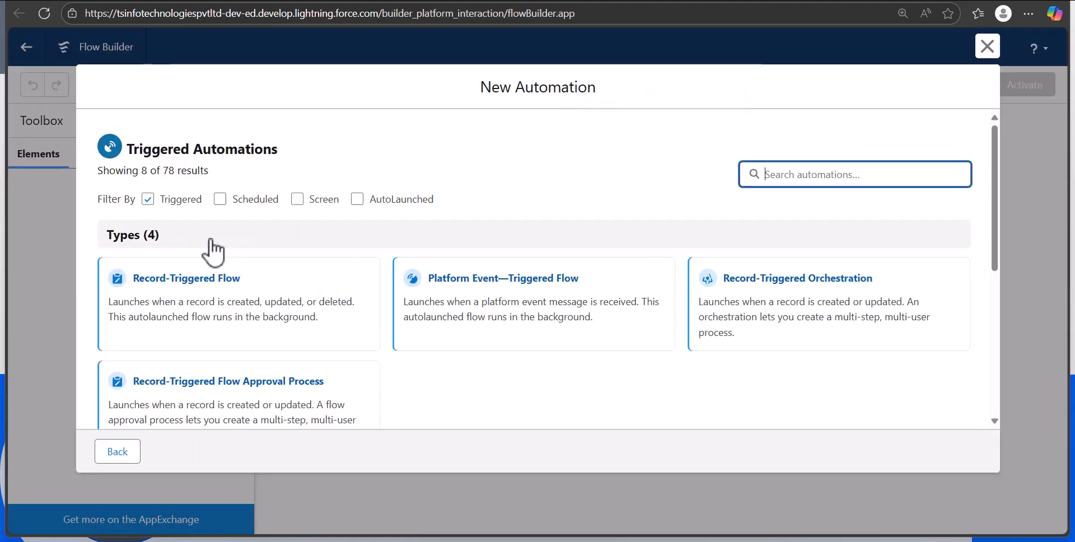
{"action": "left_click", "coordinate": [242, 336]}
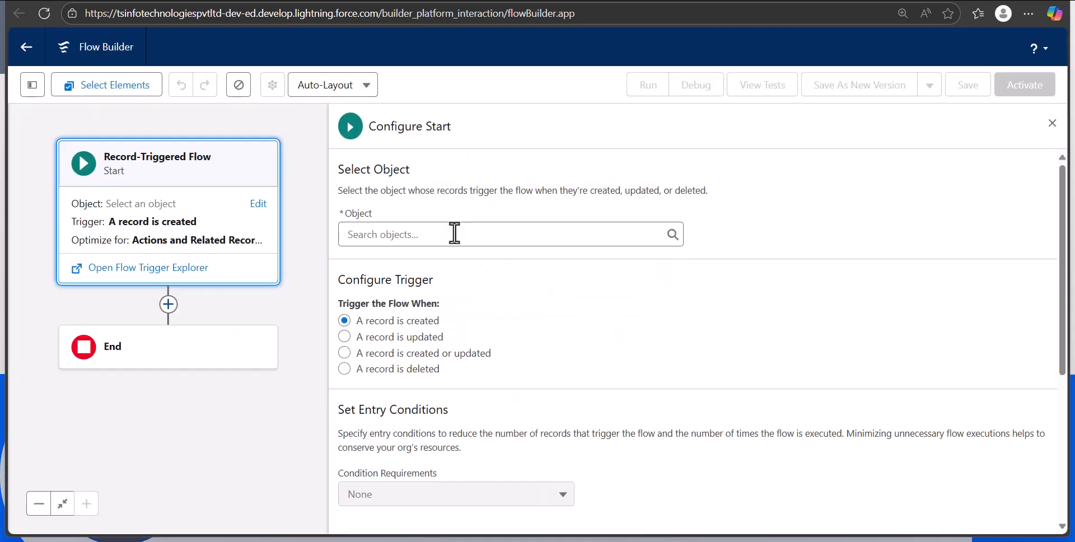
{"action": "left_click", "coordinate": [455, 234]}
{"action": "left_click", "coordinate": [429, 273]}
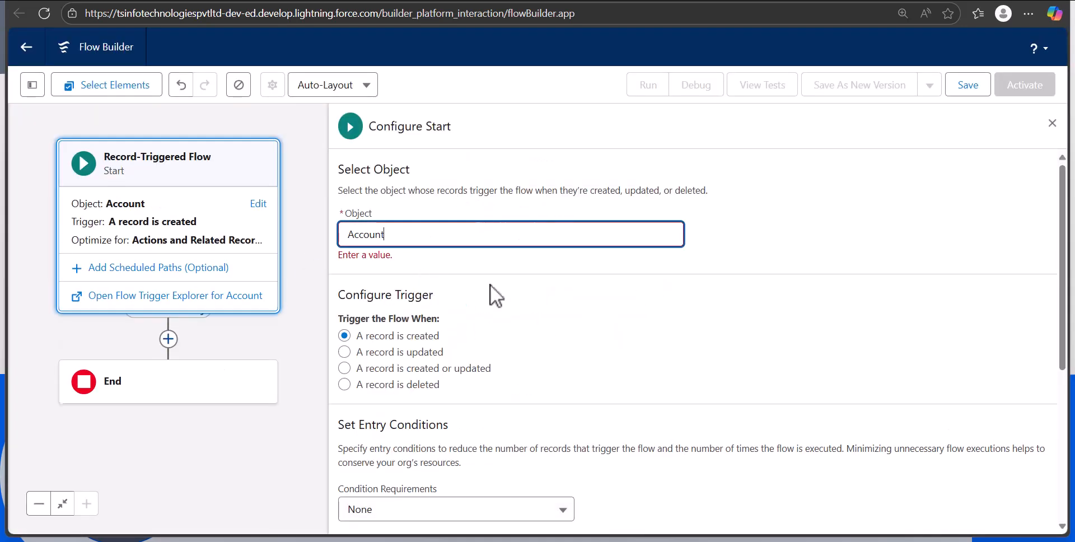
{"action": "triple_click", "coordinate": [497, 340]}
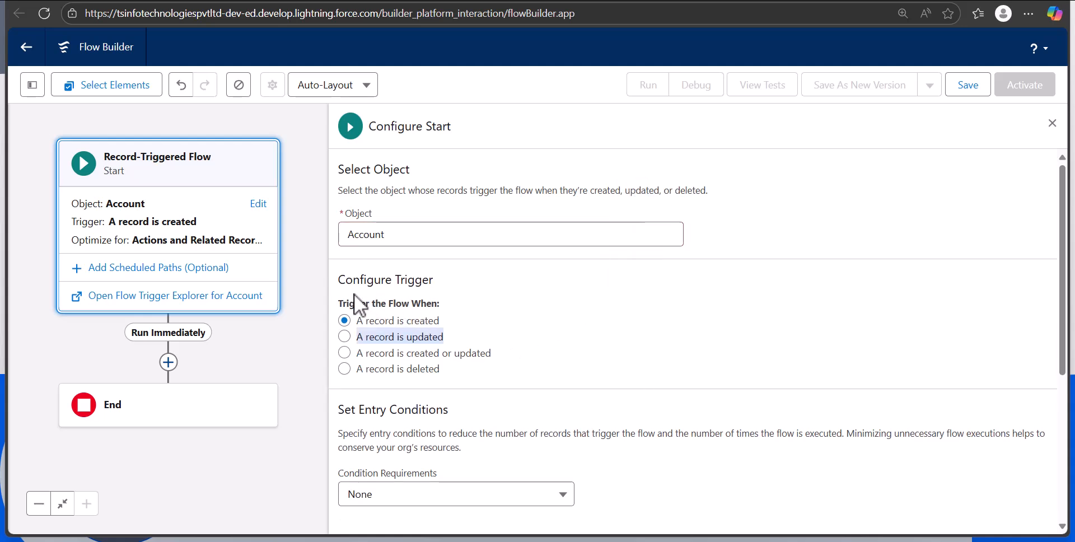
{"action": "left_click", "coordinate": [345, 336]}
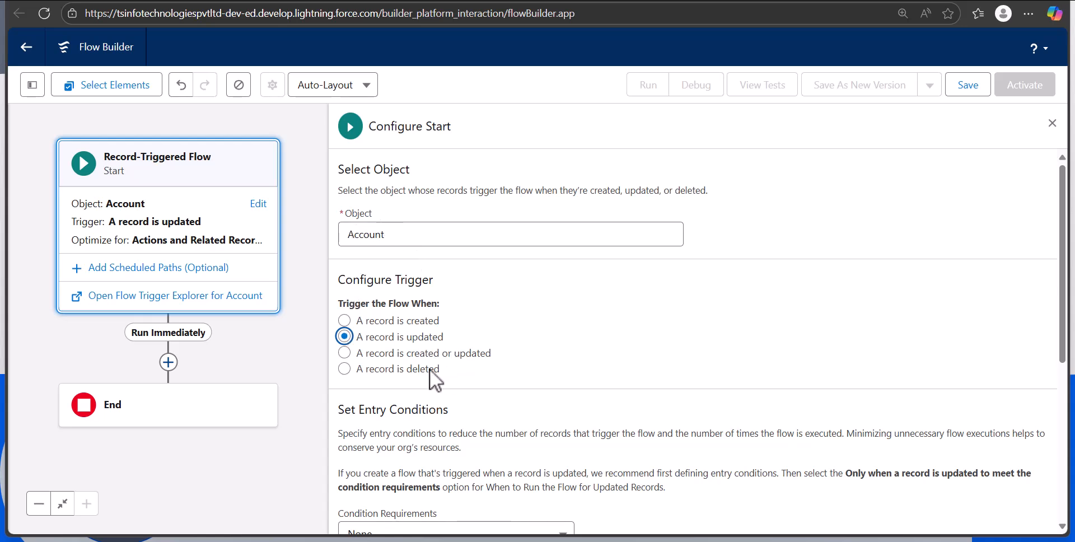
Set the flow's entry condition requirements to All Conditions Are Met (AND)
{"action": "left_click_drag", "start_coordinate": [1062, 282], "coordinate": [1066, 425]}
{"action": "left_click", "coordinate": [523, 283]}
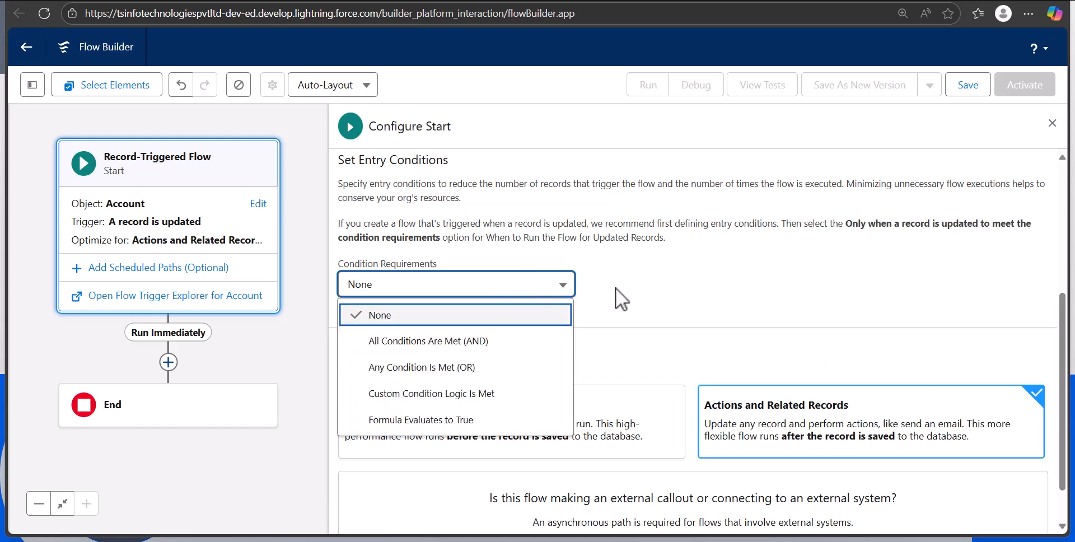
{"action": "left_click", "coordinate": [434, 341]}
Define the entry condition Account Phone Is Changed True and close the start configuration
{"action": "left_click", "coordinate": [492, 347]}
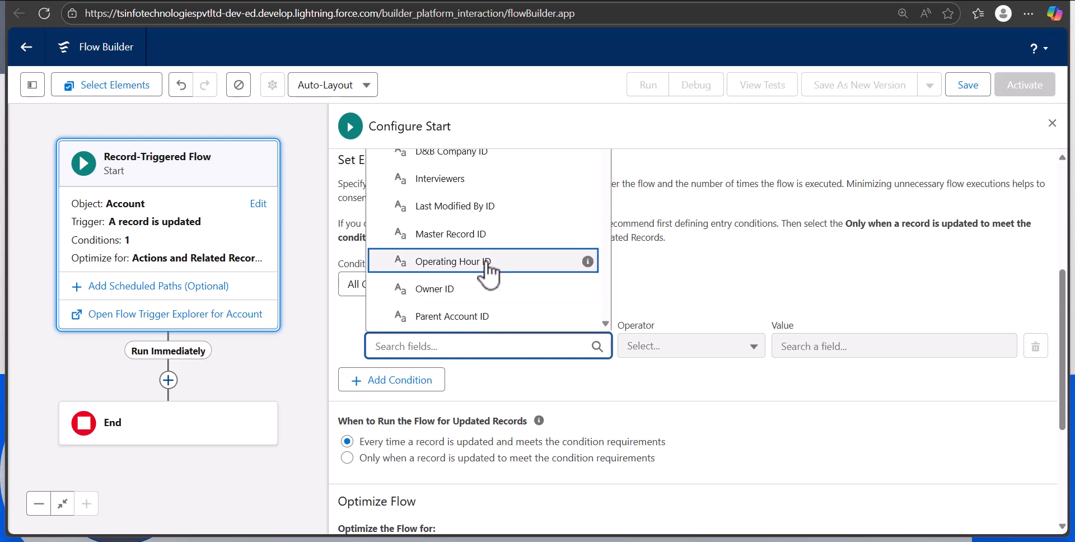
{"action": "scroll", "coordinate": [487, 269], "scroll_direction": "up", "scroll_amount": 3}
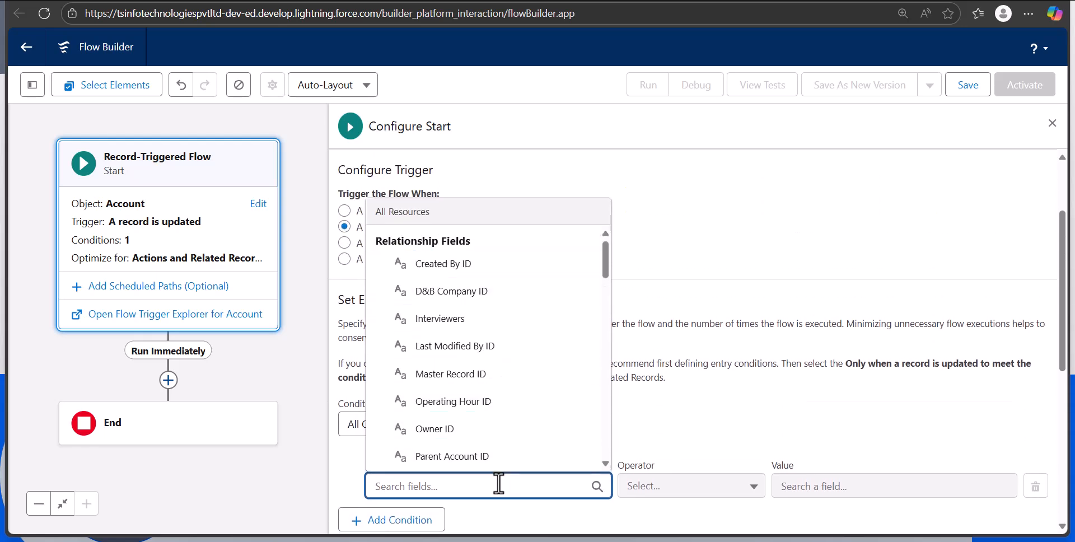
{"action": "type", "text": "phon"}
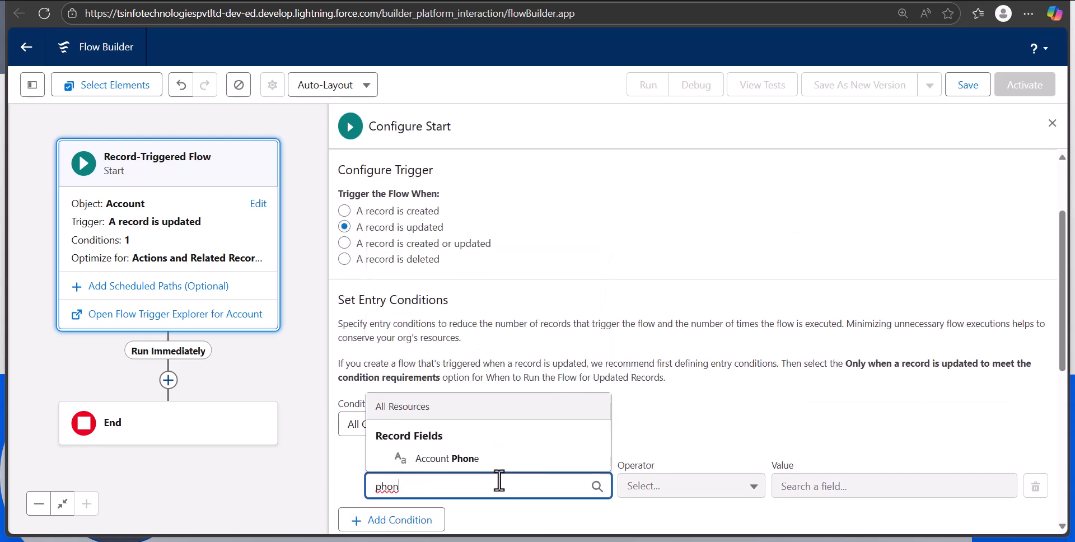
{"action": "left_click", "coordinate": [447, 458]}
{"action": "left_click", "coordinate": [691, 486]}
{"action": "left_click", "coordinate": [694, 460]}
{"action": "left_click", "coordinate": [823, 486]}
{"action": "type", "text": "t"}
{"action": "left_click", "coordinate": [791, 438]}
{"action": "scroll", "coordinate": [794, 368], "scroll_direction": "down", "scroll_amount": 7}
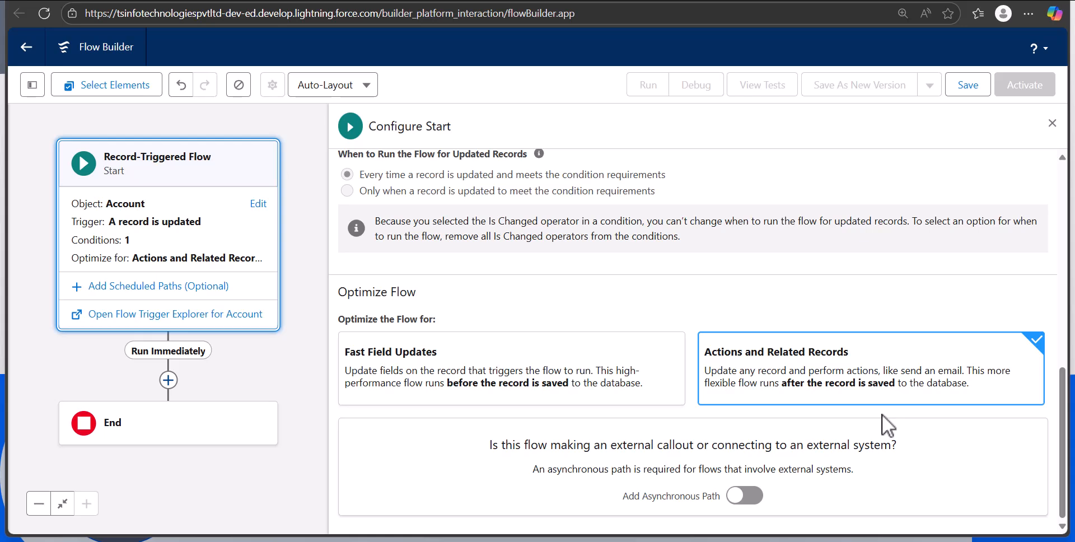
{"action": "left_click", "coordinate": [1052, 123]}
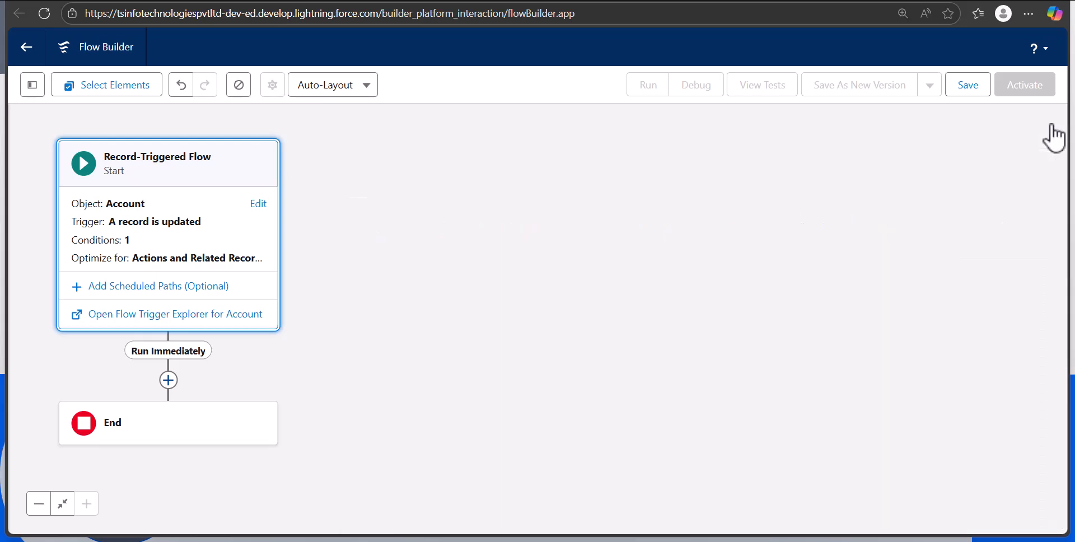
Add a Get Records element between Run Immediately and End
{"action": "left_click_drag", "start_coordinate": [507, 256], "coordinate": [674, 262]}
{"action": "left_click_drag", "start_coordinate": [494, 239], "coordinate": [570, 236]}
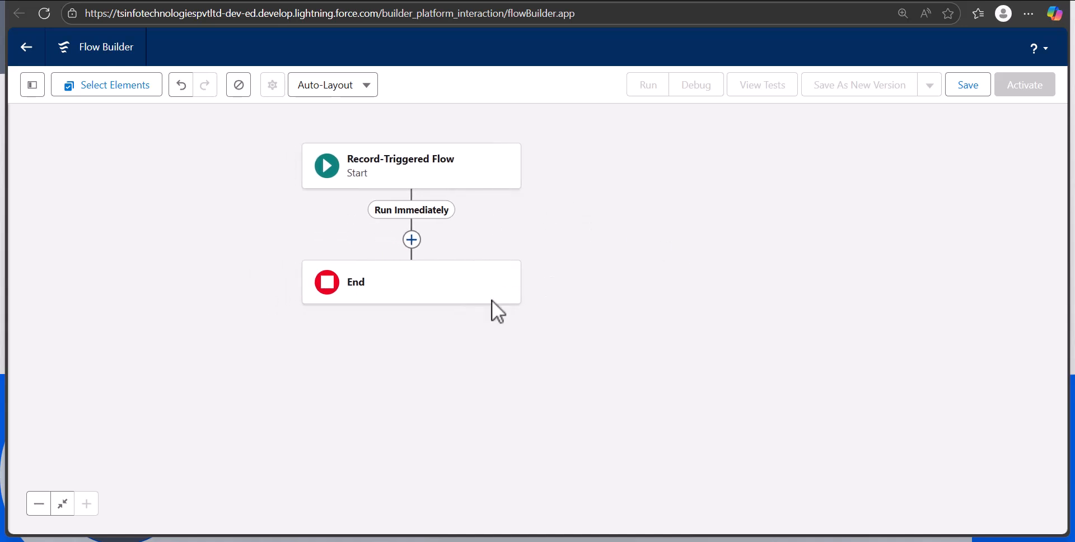
{"action": "left_click", "coordinate": [412, 241]}
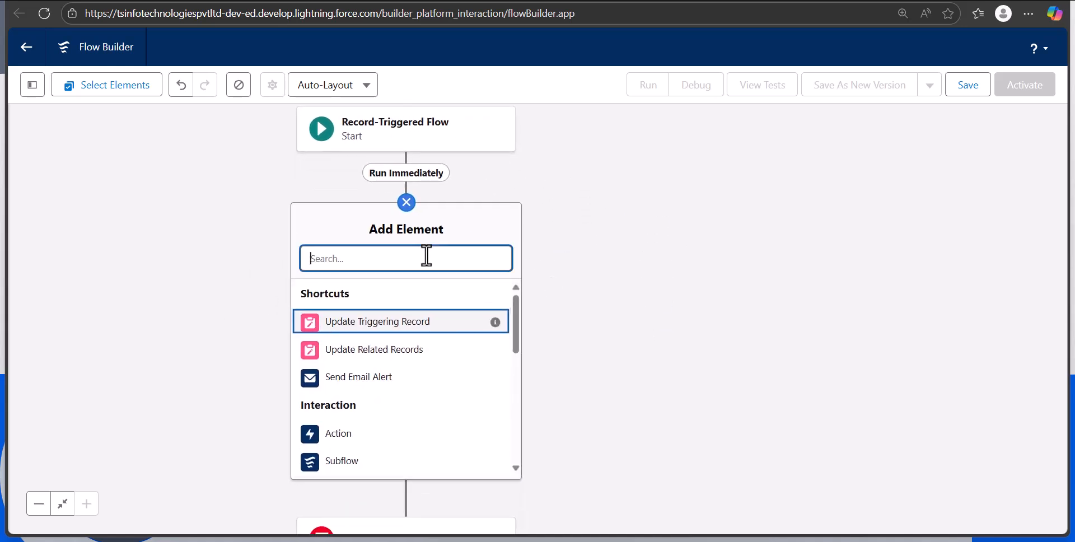
{"action": "type", "text": "get"}
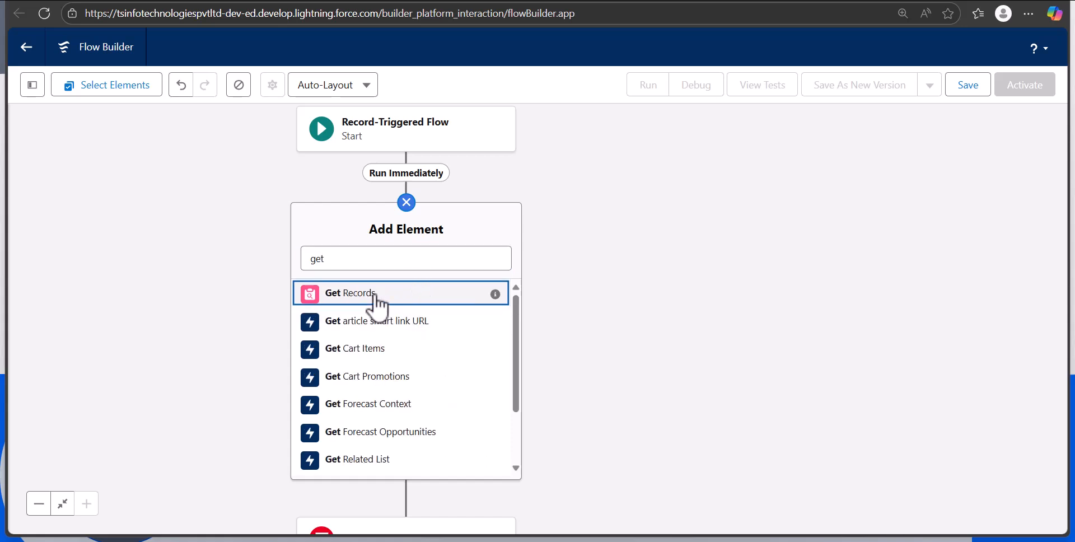
{"action": "left_click", "coordinate": [373, 294]}
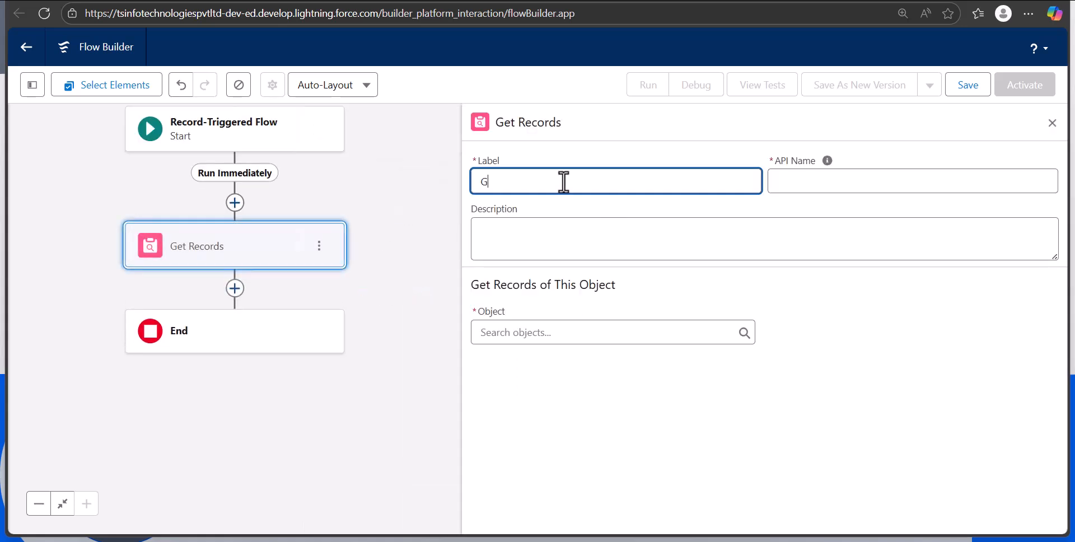
Label the Get Records element "Get Contacts" and set its object to Contact
{"action": "left_click", "coordinate": [952, 260]}
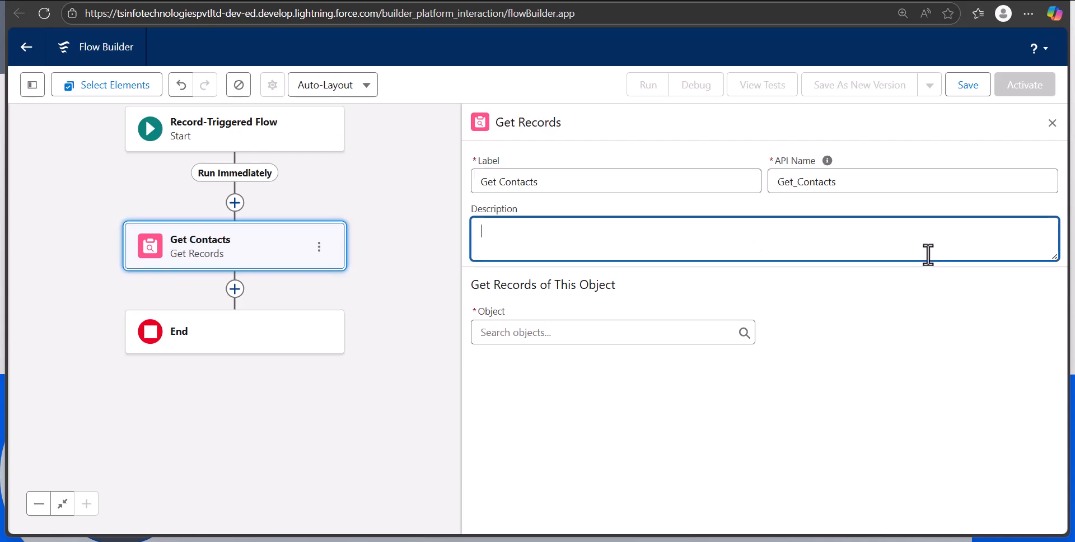
{"action": "left_click", "coordinate": [604, 332]}
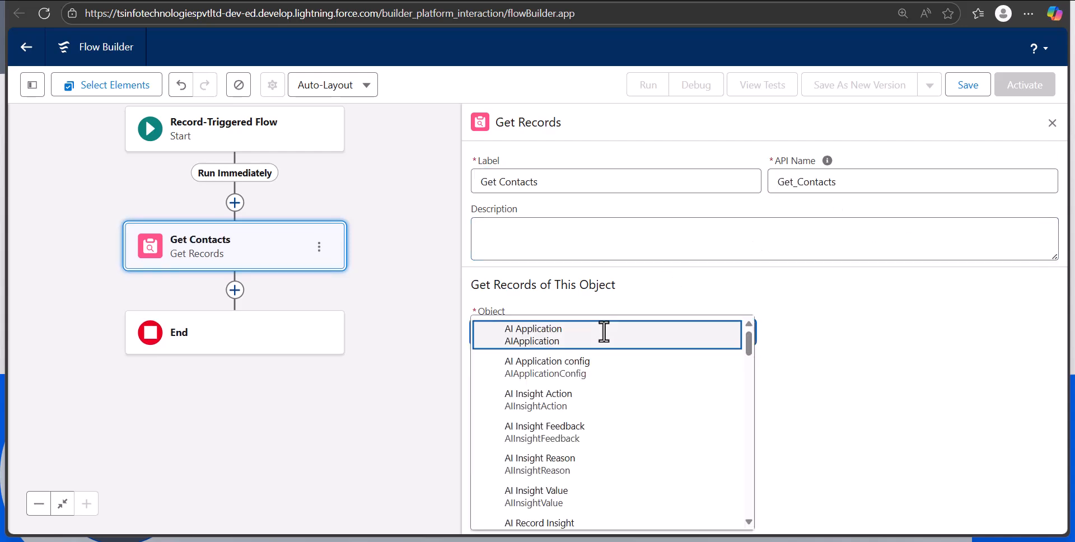
{"action": "type", "text": "contact"}
{"action": "left_click", "coordinate": [653, 386]}
Filter the Contact records with the condition Account ID Equals Triggering Account > Account ID
{"action": "scroll", "coordinate": [705, 437], "scroll_direction": "down", "scroll_amount": 2}
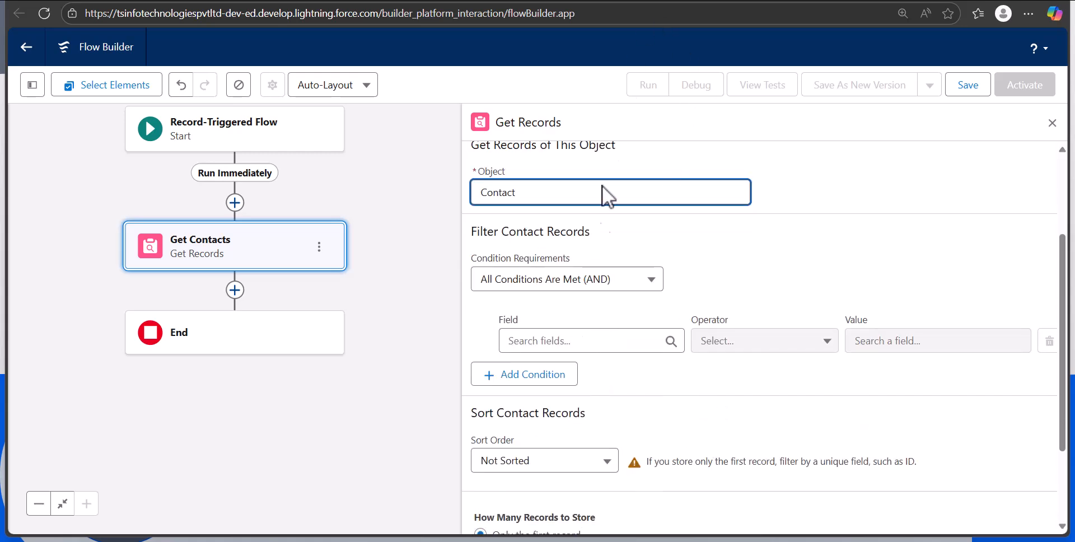
{"action": "left_click", "coordinate": [575, 342]}
{"action": "type", "text": "Acc"}
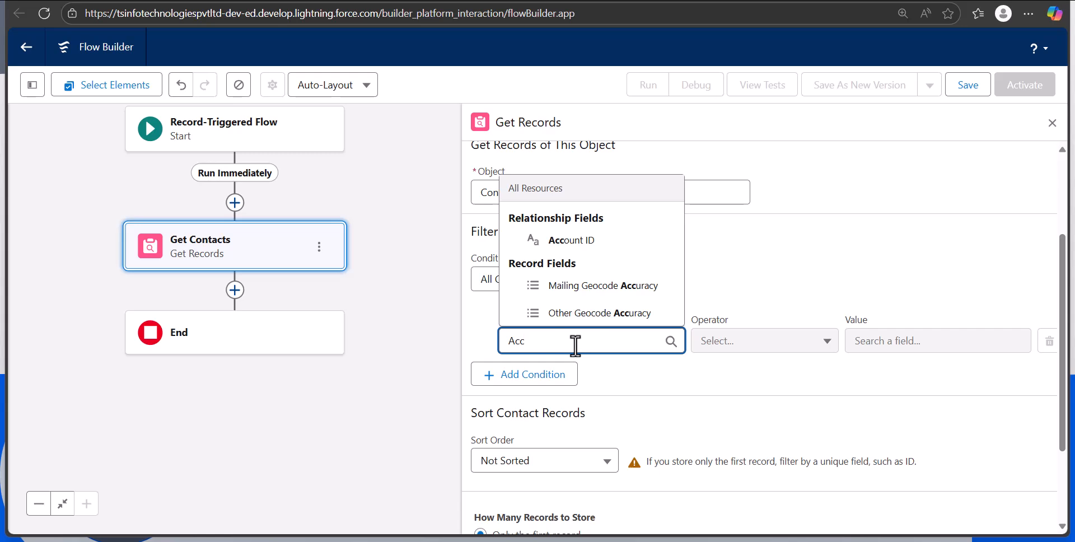
{"action": "left_click", "coordinate": [535, 241]}
{"action": "left_click", "coordinate": [878, 338]}
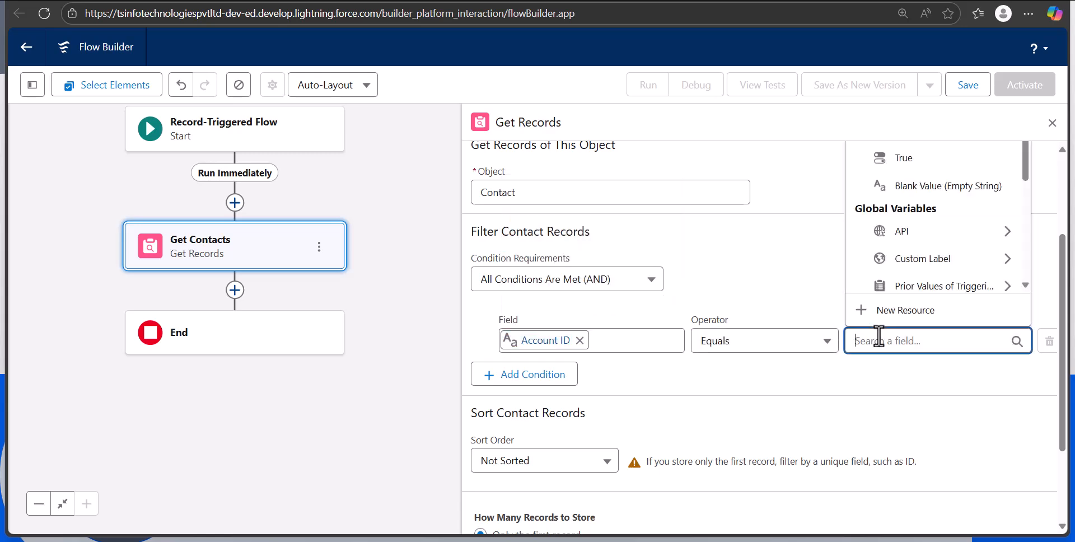
{"action": "type", "text": "Trigg"}
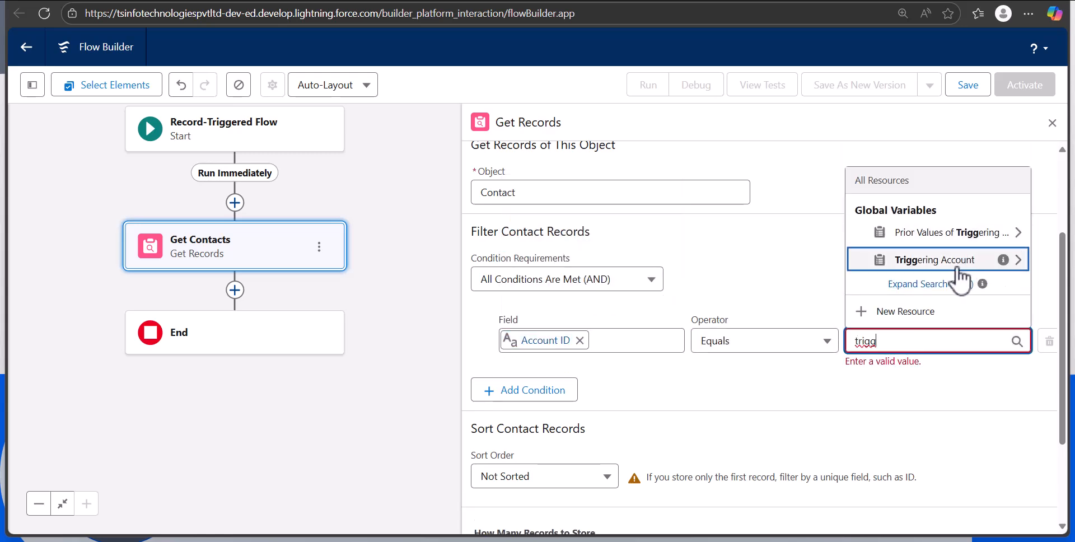
{"action": "left_click", "coordinate": [958, 280]}
{"action": "type", "text": "accou"}
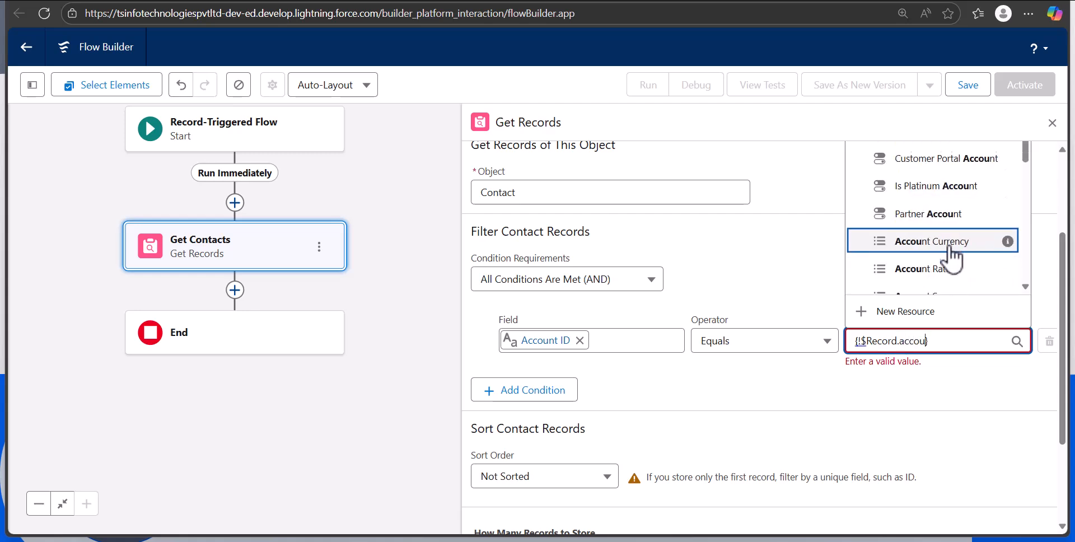
{"action": "left_click", "coordinate": [934, 253]}
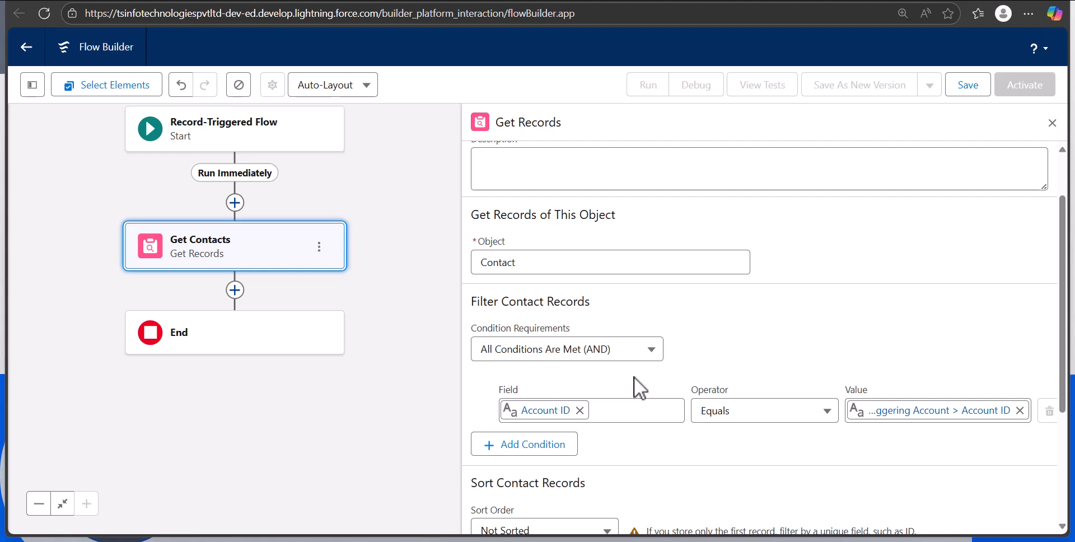
Set the Get Contacts element to store all records and close its configuration
{"action": "left_click", "coordinate": [430, 259]}
{"action": "left_click", "coordinate": [430, 259]}
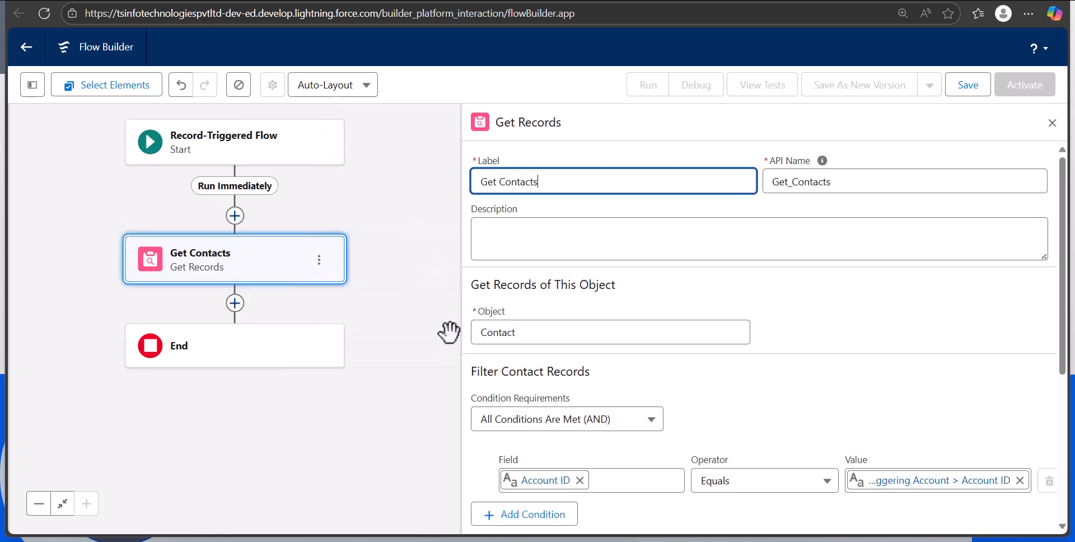
{"action": "scroll", "coordinate": [609, 384], "scroll_direction": "down", "scroll_amount": 5}
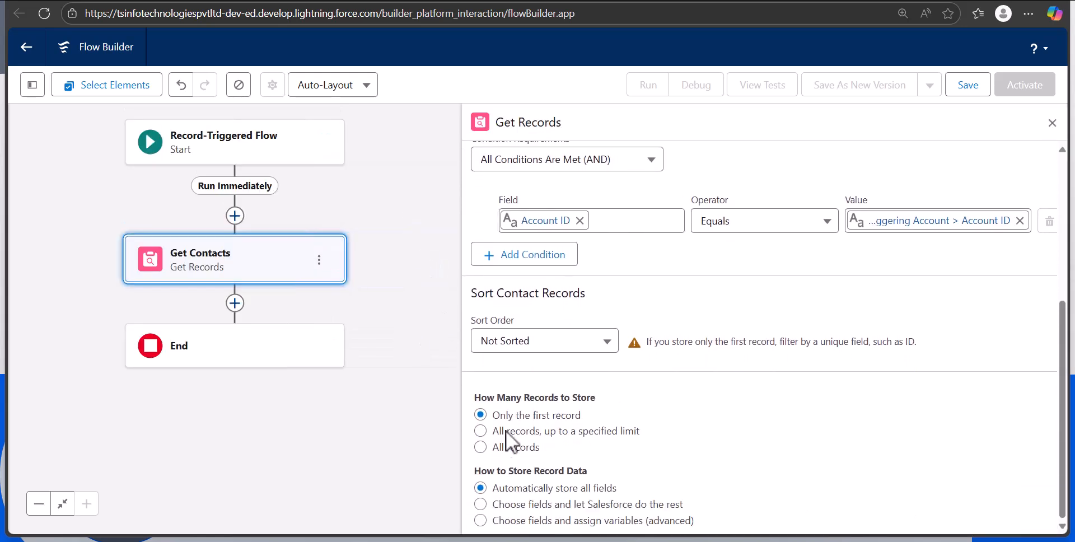
{"action": "left_click", "coordinate": [481, 447]}
{"action": "left_click", "coordinate": [1052, 123]}
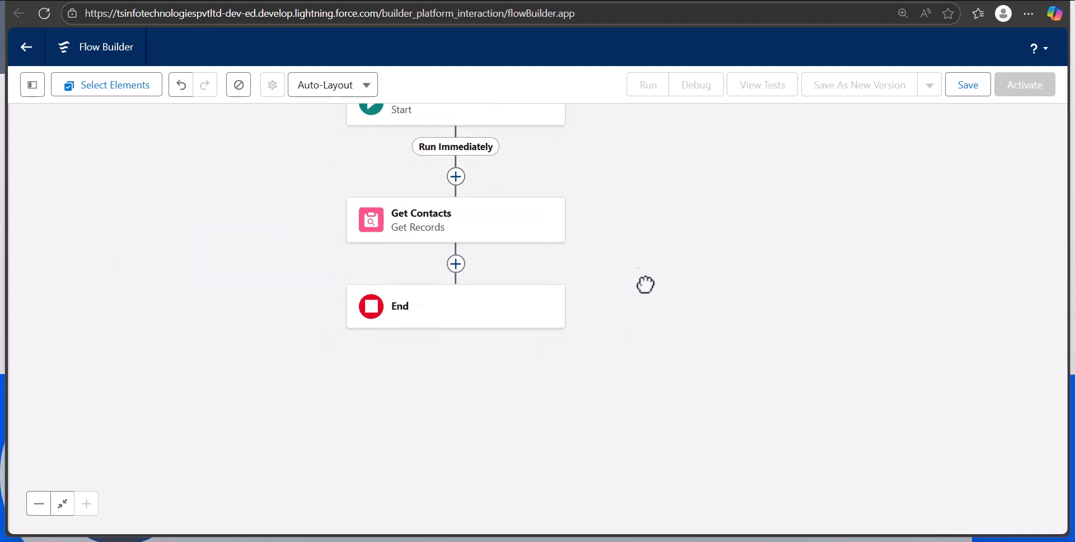
Add a Loop element after Get Contacts, labelled "loop in Contacts" with API name loop_in_Contacts
{"action": "left_click", "coordinate": [456, 263]}
{"action": "scroll", "coordinate": [480, 436], "scroll_direction": "down", "scroll_amount": 5}
{"action": "left_click", "coordinate": [470, 451]}
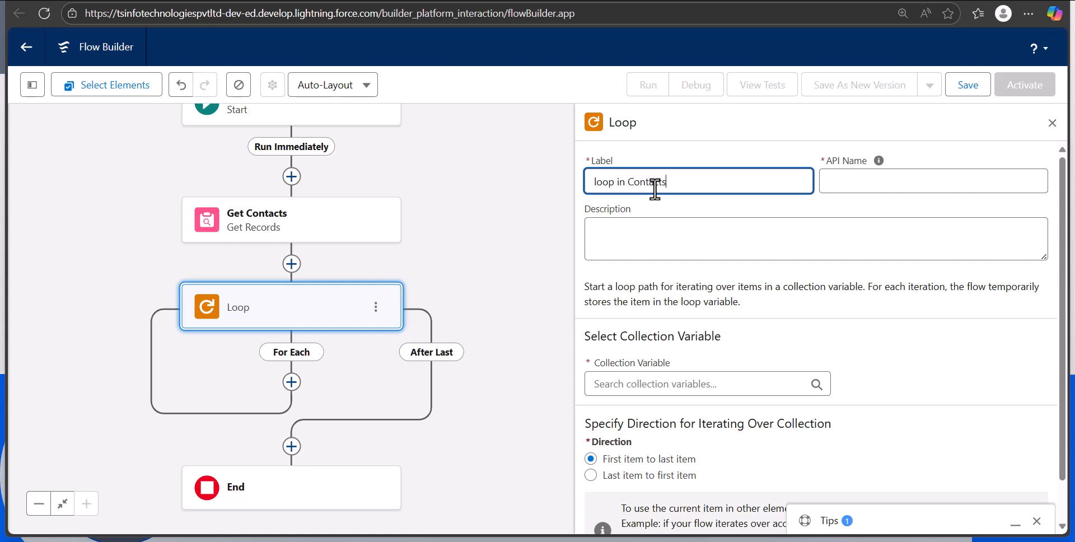
{"action": "left_click", "coordinate": [920, 186]}
{"action": "left_click", "coordinate": [931, 343]}
Set the loop's collection variable to Contacts from Get Contacts and close its configuration
{"action": "left_click", "coordinate": [707, 384]}
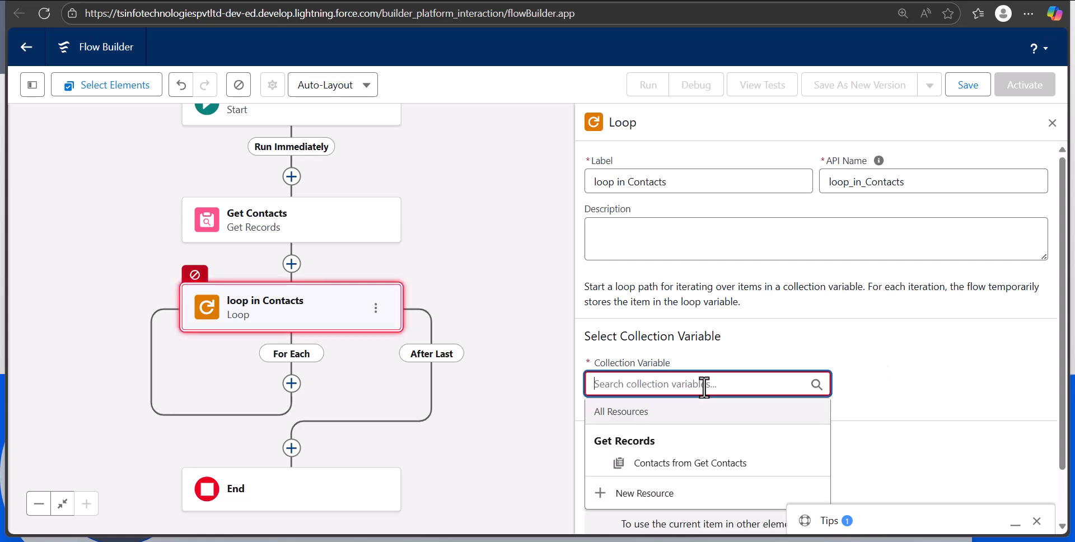
{"action": "left_click", "coordinate": [679, 463]}
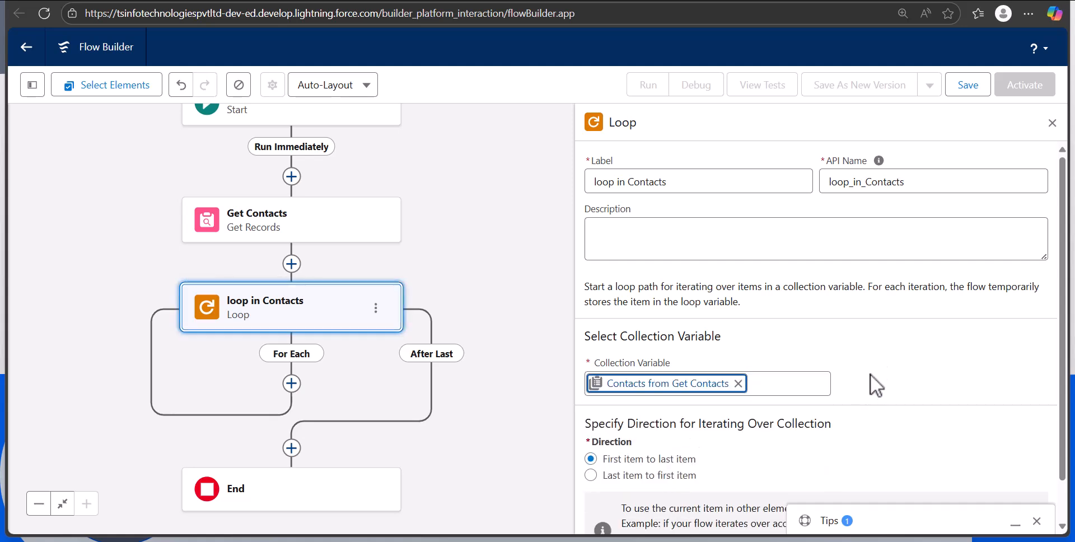
{"action": "scroll", "coordinate": [876, 380], "scroll_direction": "down", "scroll_amount": 1}
{"action": "left_click", "coordinate": [1053, 123]}
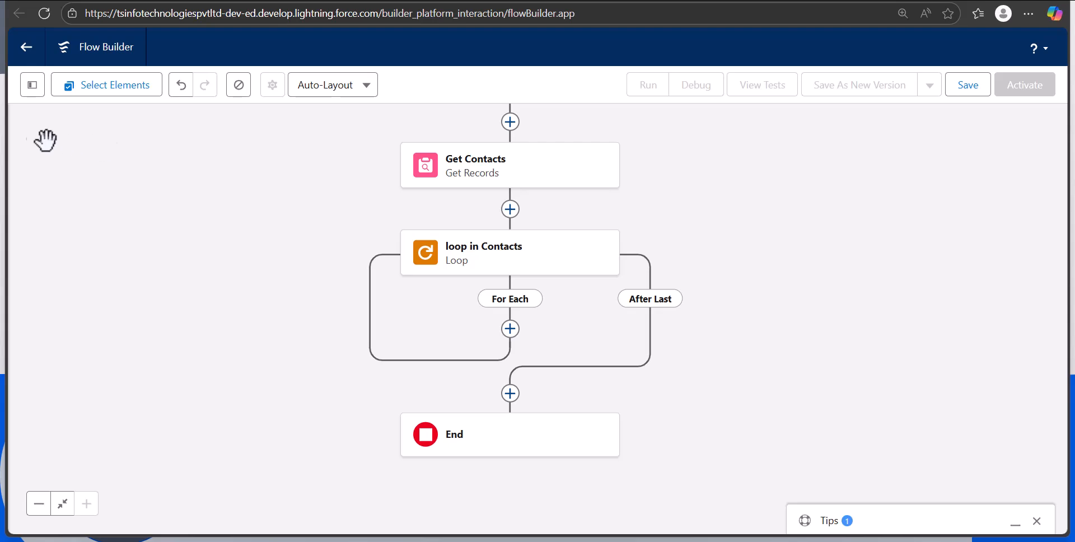
Create a new resource of type Variable with the API name varContactUpdate
{"action": "left_click", "coordinate": [32, 92]}
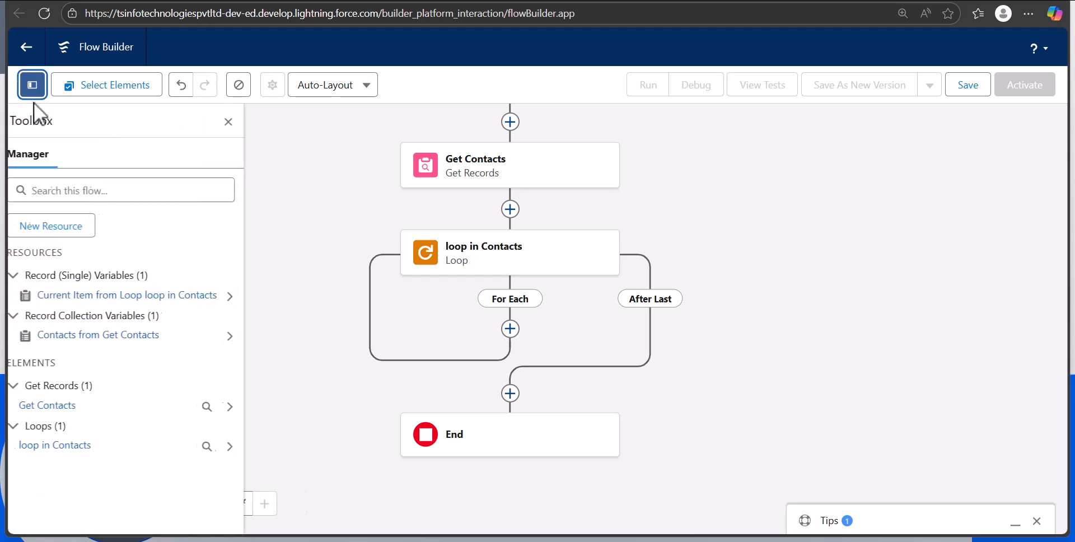
{"action": "left_click", "coordinate": [38, 227]}
{"action": "left_click", "coordinate": [329, 221]}
{"action": "left_click", "coordinate": [303, 257]}
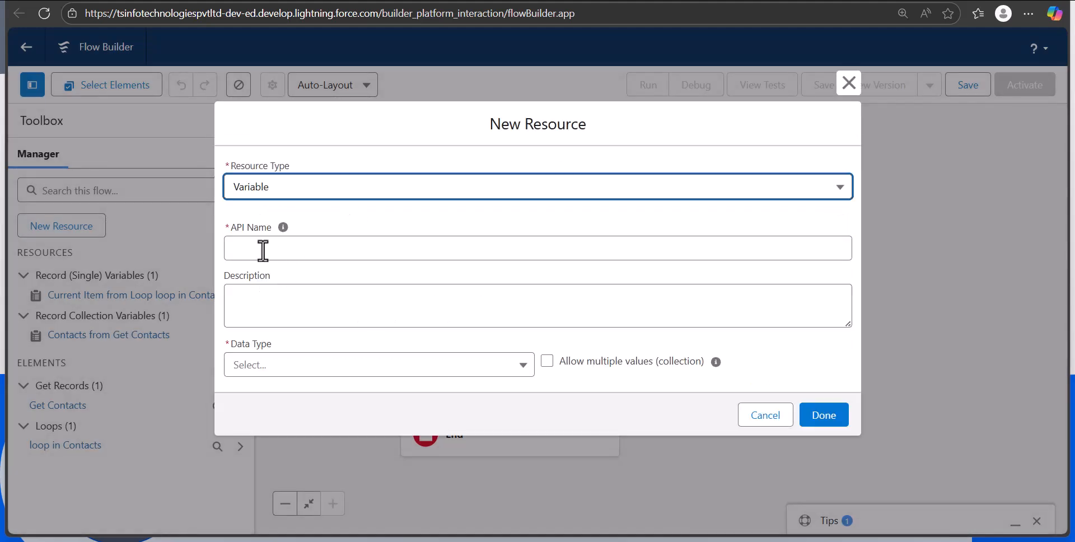
{"action": "left_click", "coordinate": [262, 250]}
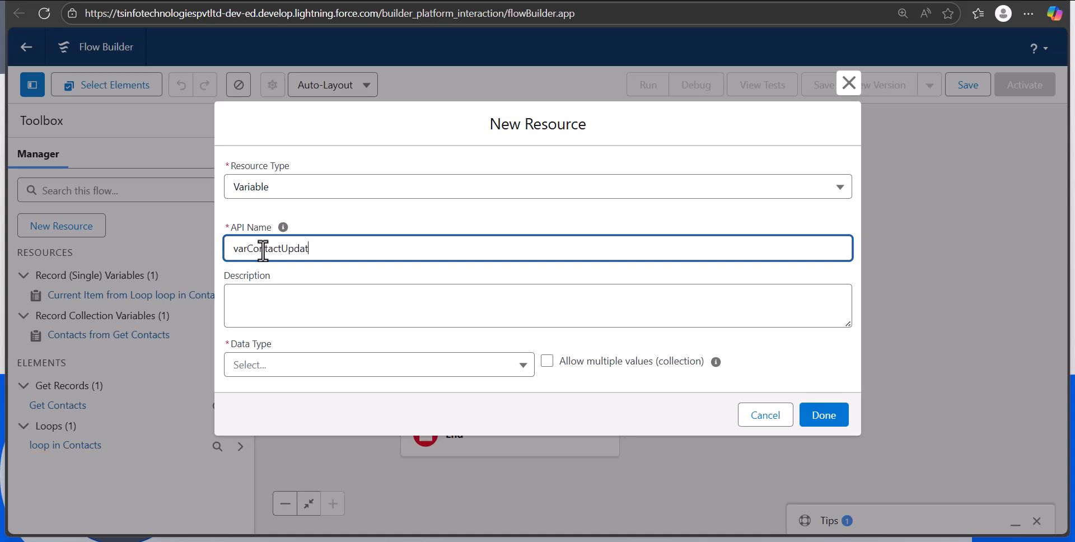
Set the new variable's data type to Record and its object to Contact
{"action": "left_click", "coordinate": [296, 370]}
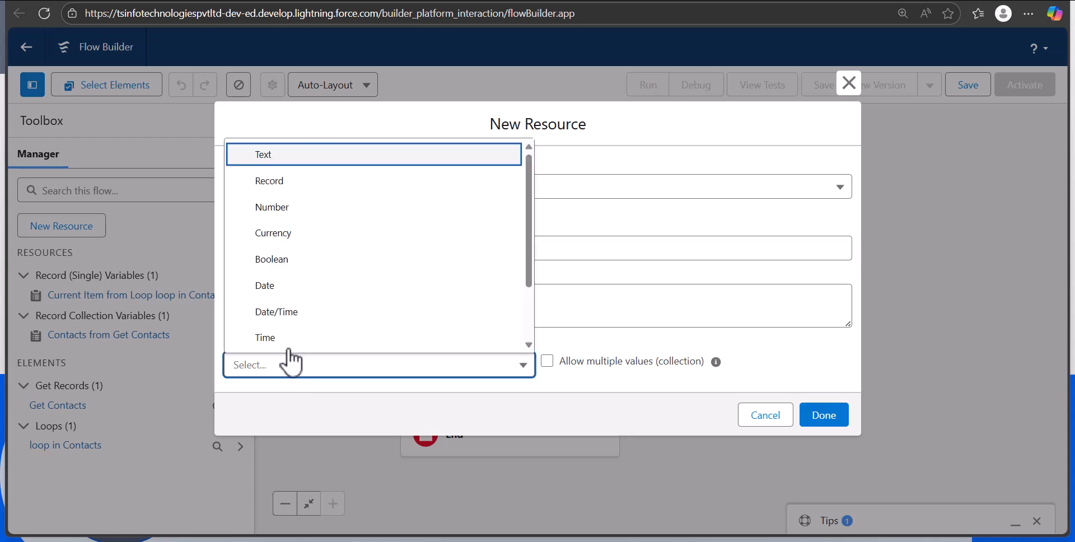
{"action": "left_click", "coordinate": [259, 177]}
{"action": "left_click", "coordinate": [265, 373]}
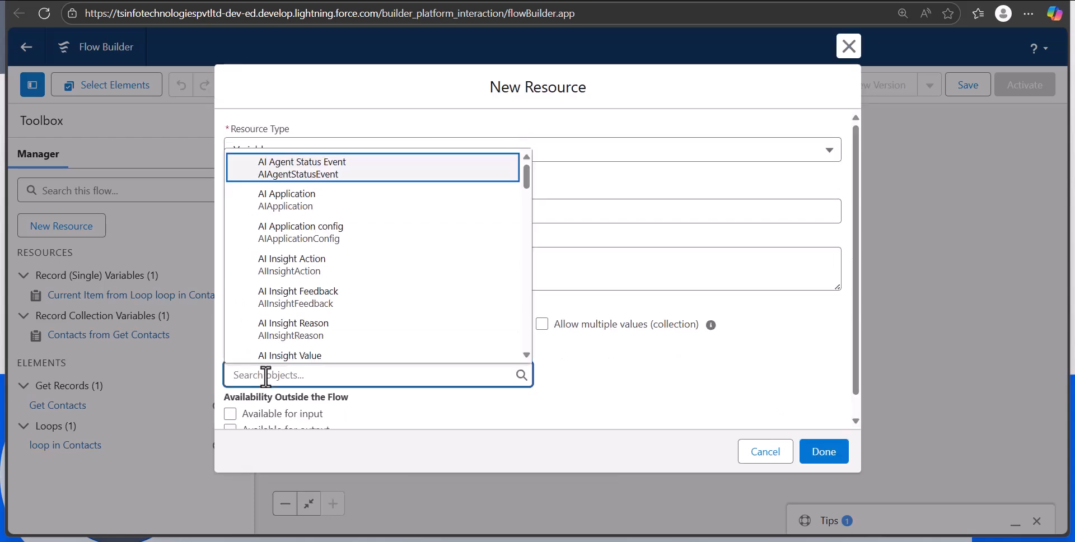
{"action": "type", "text": "contac"}
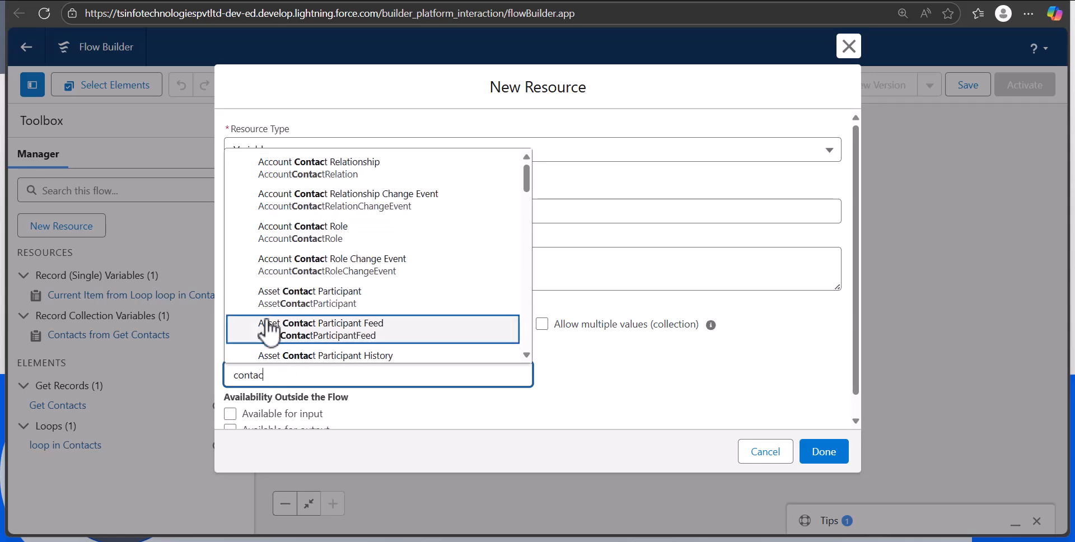
{"action": "left_click", "coordinate": [266, 319]}
Make the varContactUpdate variable available for input and finish creating the resource
{"action": "scroll", "coordinate": [507, 417], "scroll_direction": "down", "scroll_amount": 1}
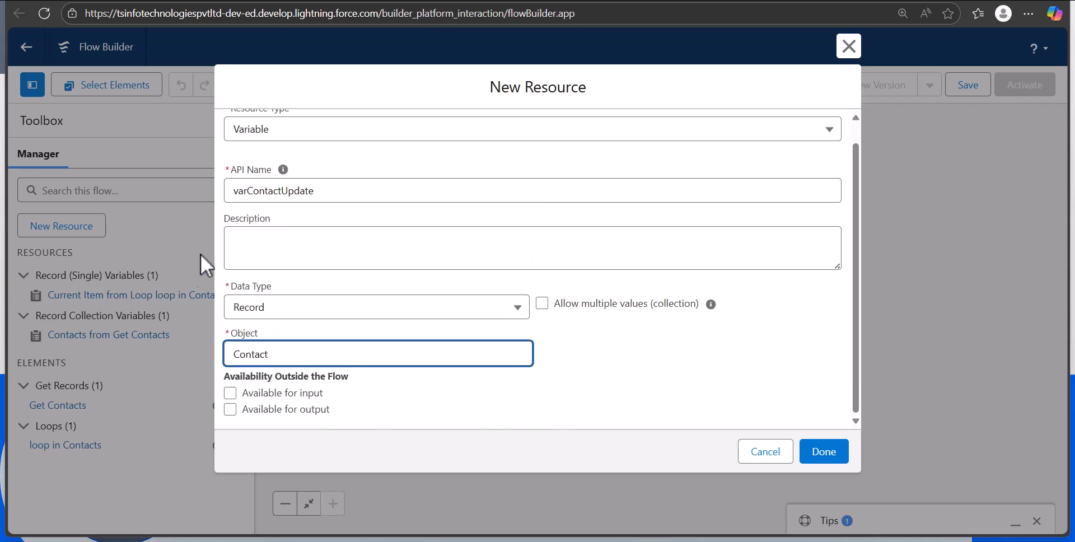
{"action": "left_click", "coordinate": [229, 394]}
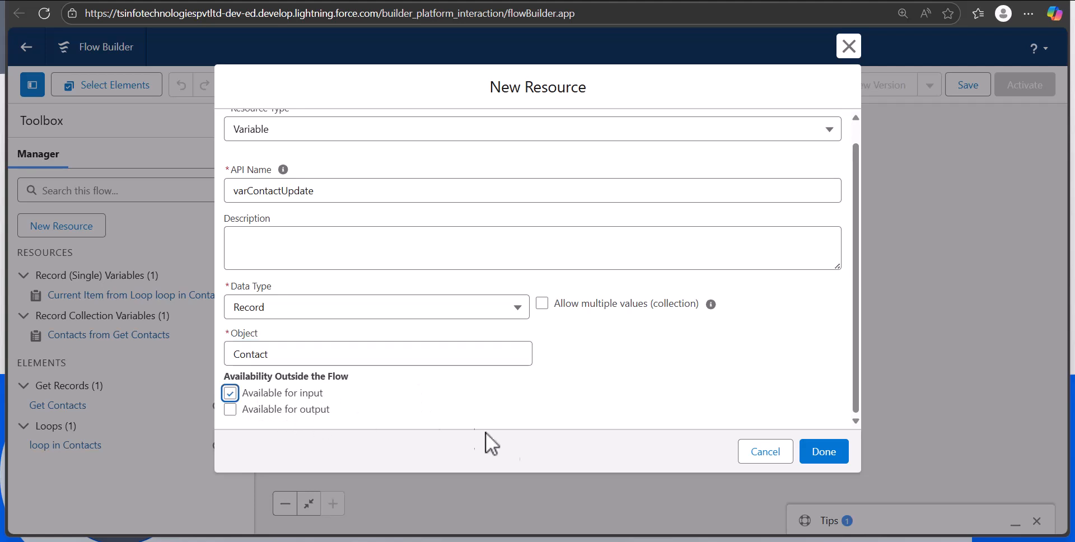
{"action": "left_click", "coordinate": [819, 461]}
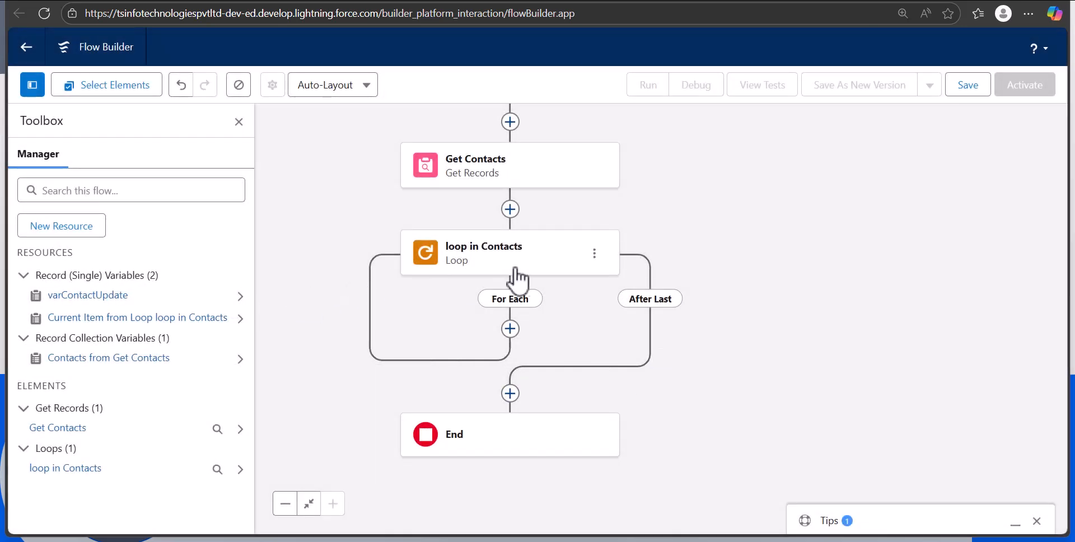
Add an Assignment element on the loop's For Each path, labelled "Set Contact Fields" with API name Set_Contact_Fields
{"action": "left_click", "coordinate": [511, 329]}
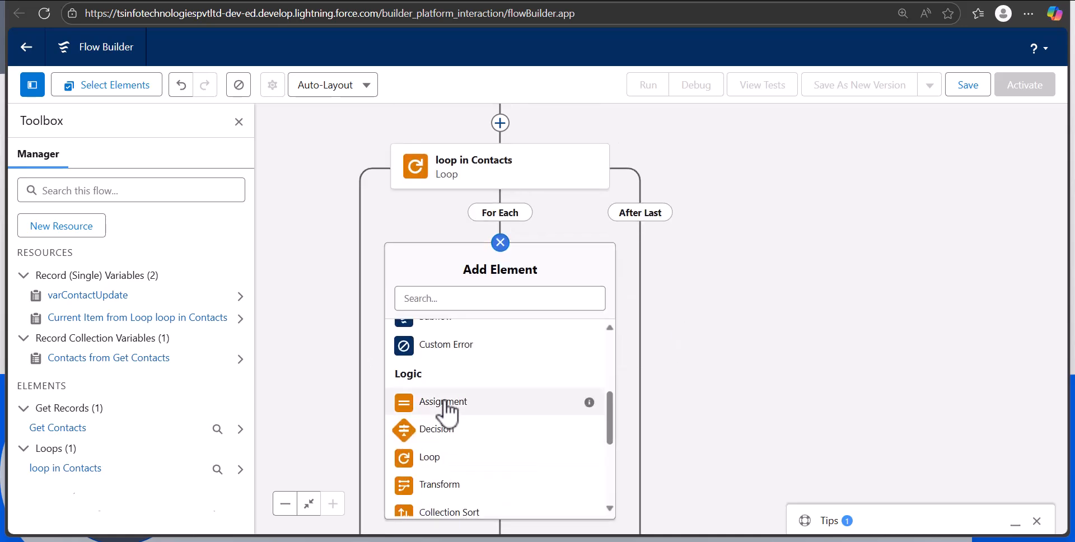
{"action": "left_click", "coordinate": [446, 402]}
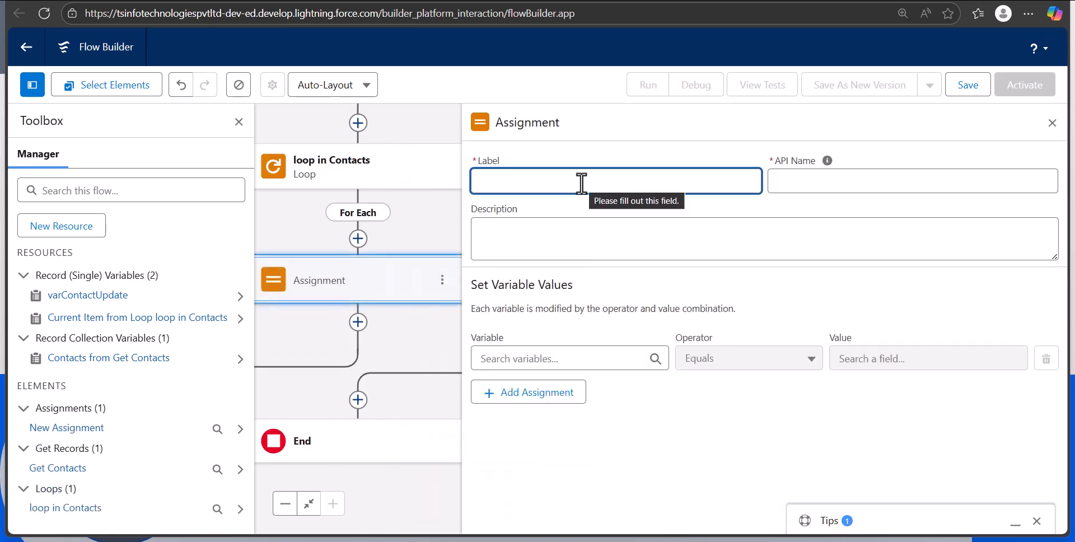
{"action": "type", "text": "Set Con"}
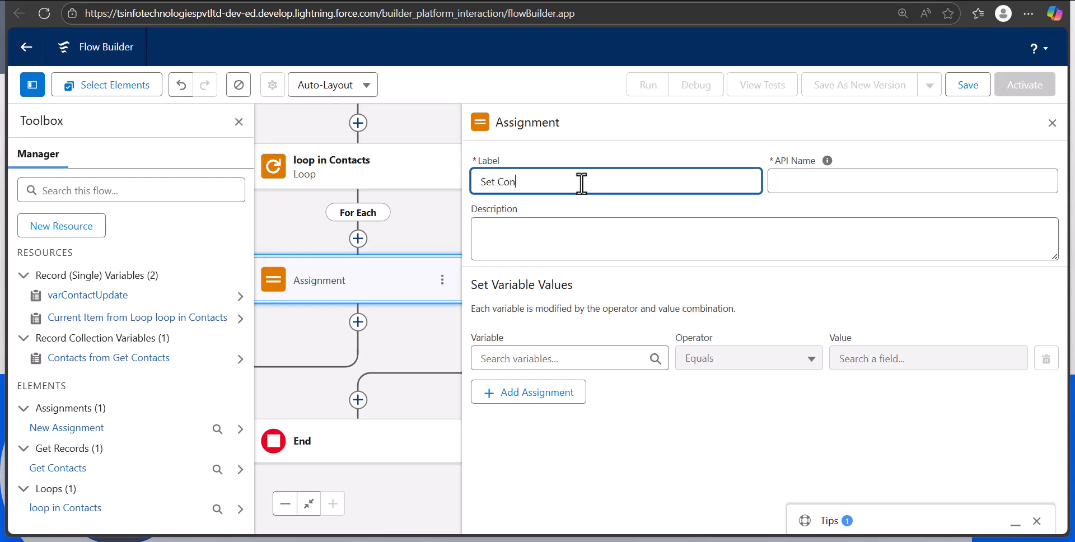
{"action": "type", "text": "tact Fields"}
{"action": "left_click", "coordinate": [795, 185]}
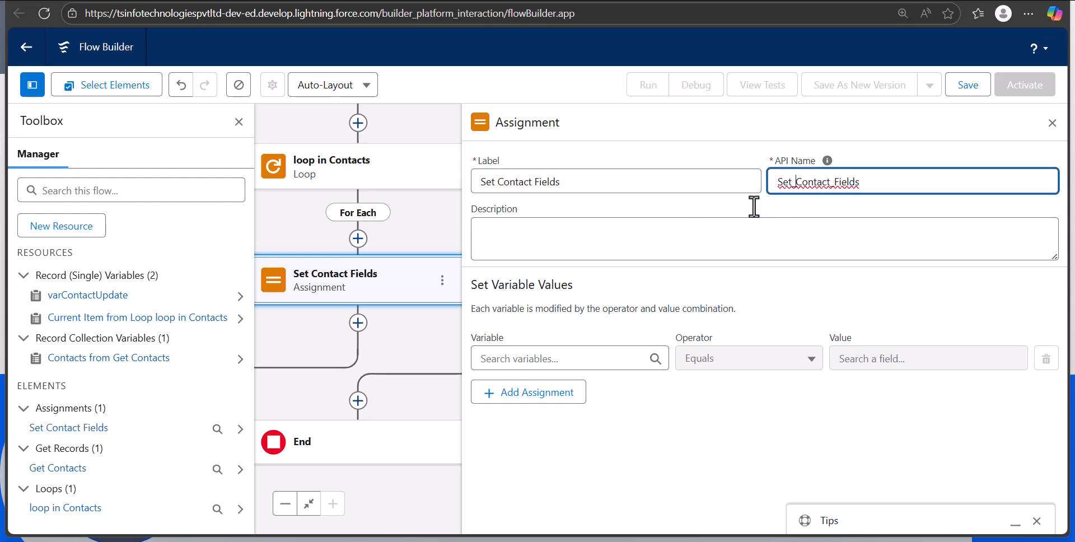
Assign varContactUpdate > Contact ID the value Current Item from Loop loop in Contacts > Contact ID using Equals
{"action": "left_click", "coordinate": [514, 358]}
{"action": "scroll", "coordinate": [559, 397], "scroll_direction": "down", "scroll_amount": 1}
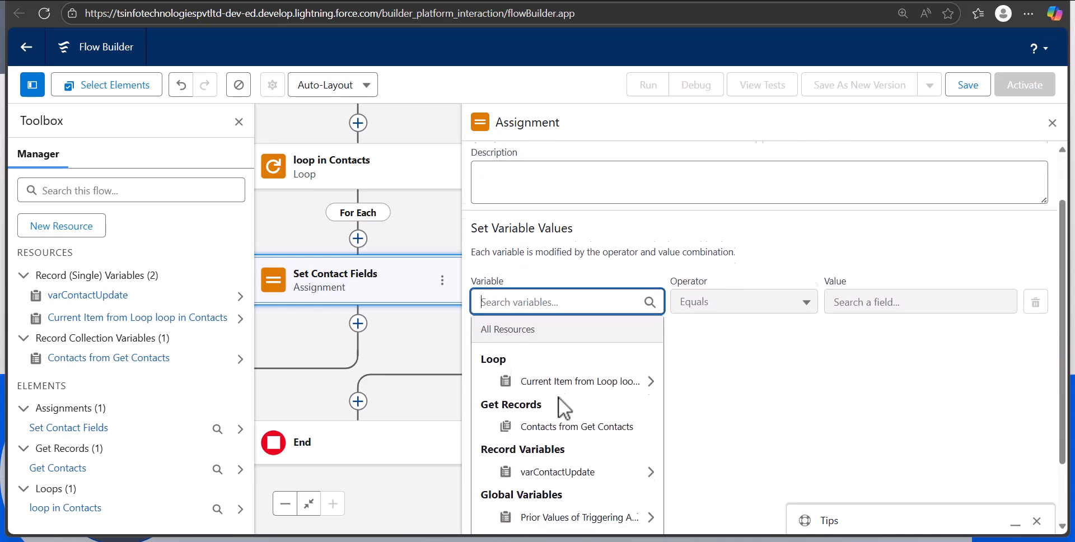
{"action": "left_click", "coordinate": [560, 468]}
{"action": "type", "text": "con"}
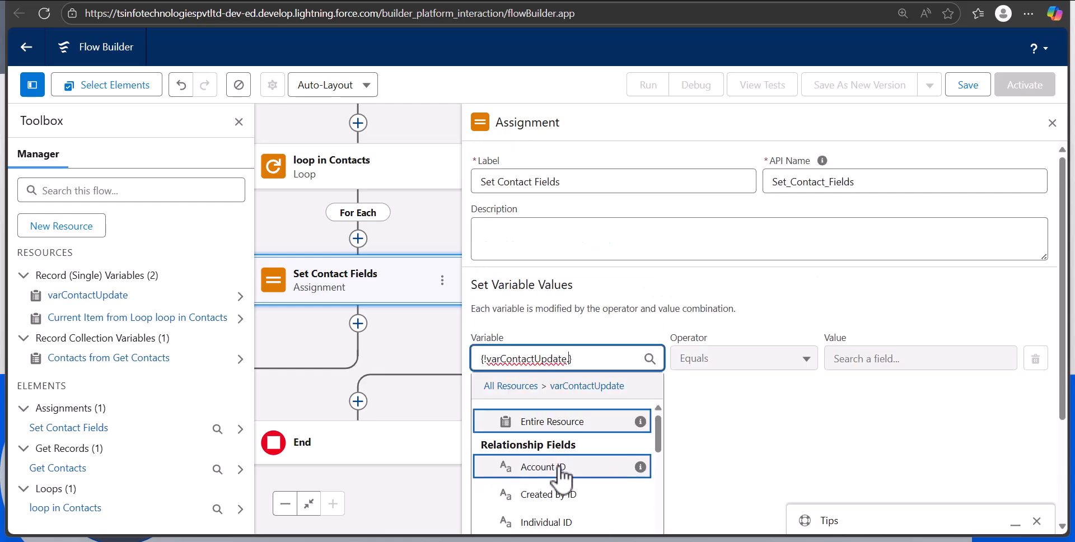
{"action": "type", "text": "ta"}
{"action": "left_click", "coordinate": [918, 359]}
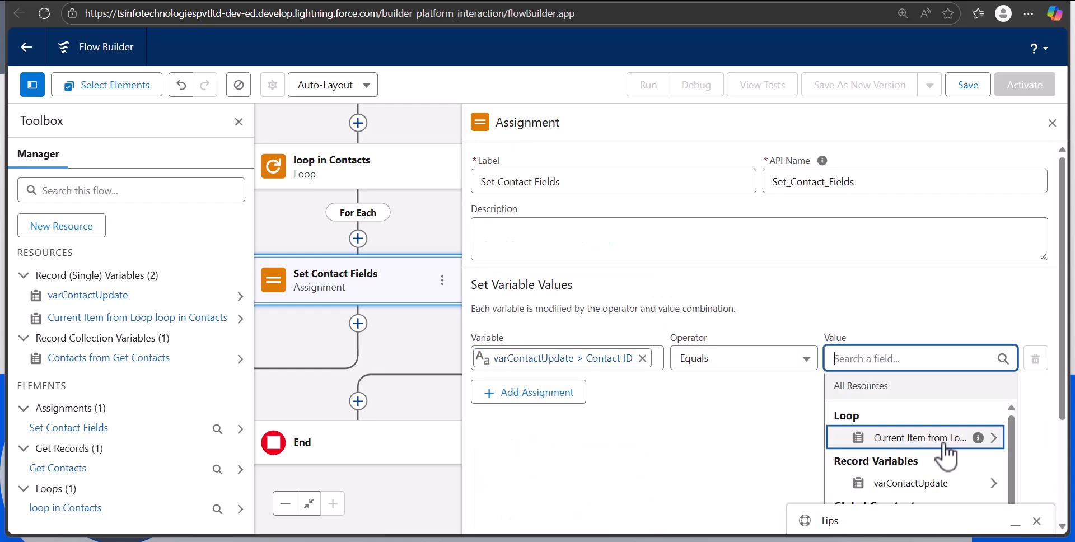
{"action": "left_click", "coordinate": [934, 444]}
{"action": "type", "text": "conta"}
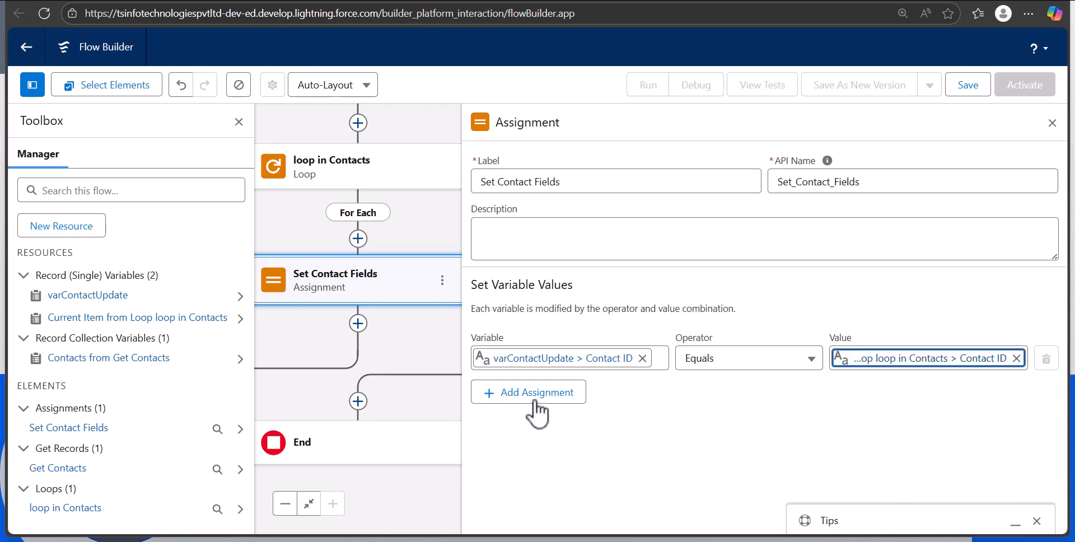
Add a second assignment row to Set Contact Fields with varContactUpdate > Mobile Phone as its variable
{"action": "left_click", "coordinate": [536, 414]}
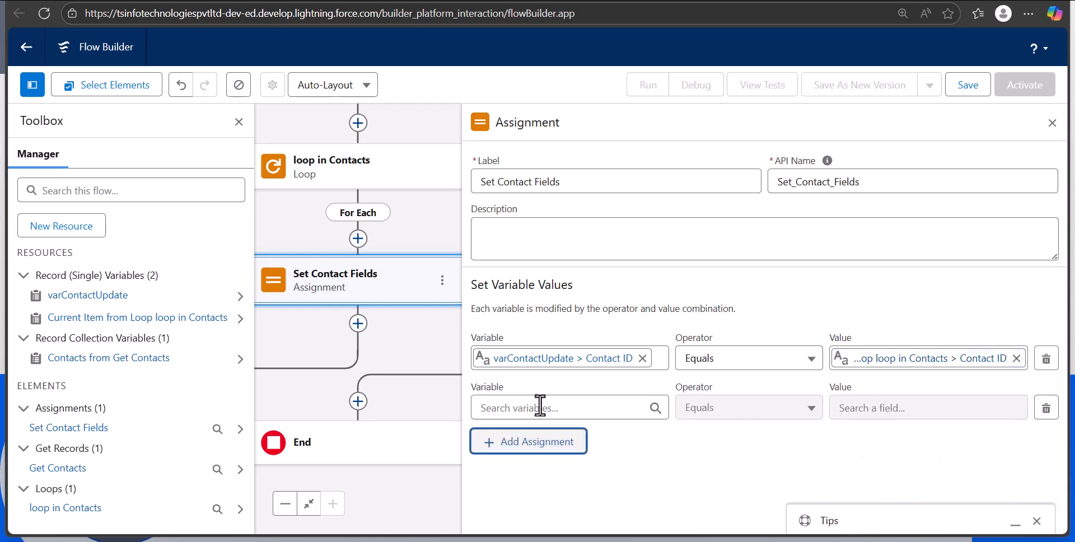
{"action": "left_click", "coordinate": [540, 407]}
{"action": "type", "text": "var"}
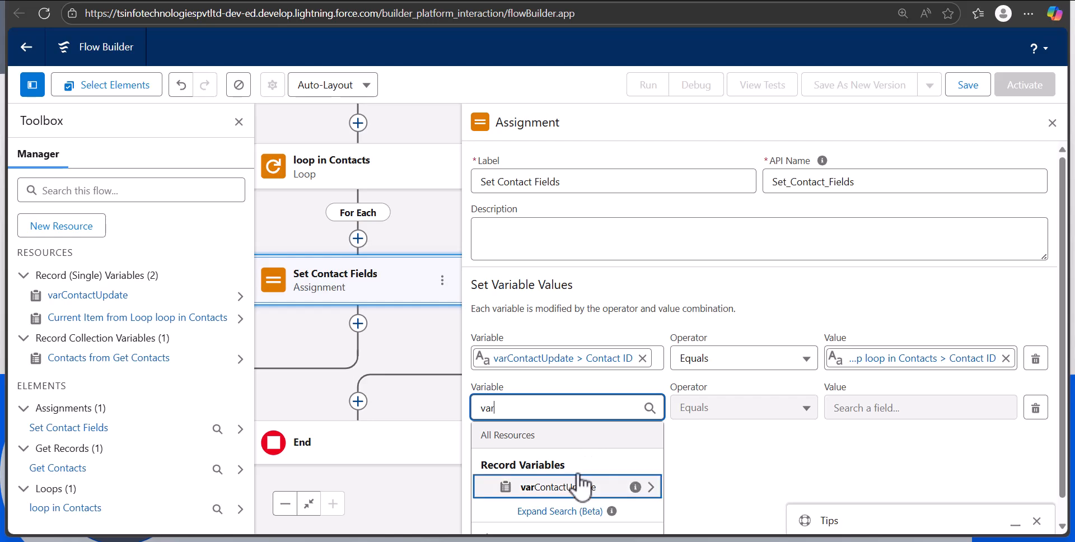
{"action": "left_click", "coordinate": [572, 487]}
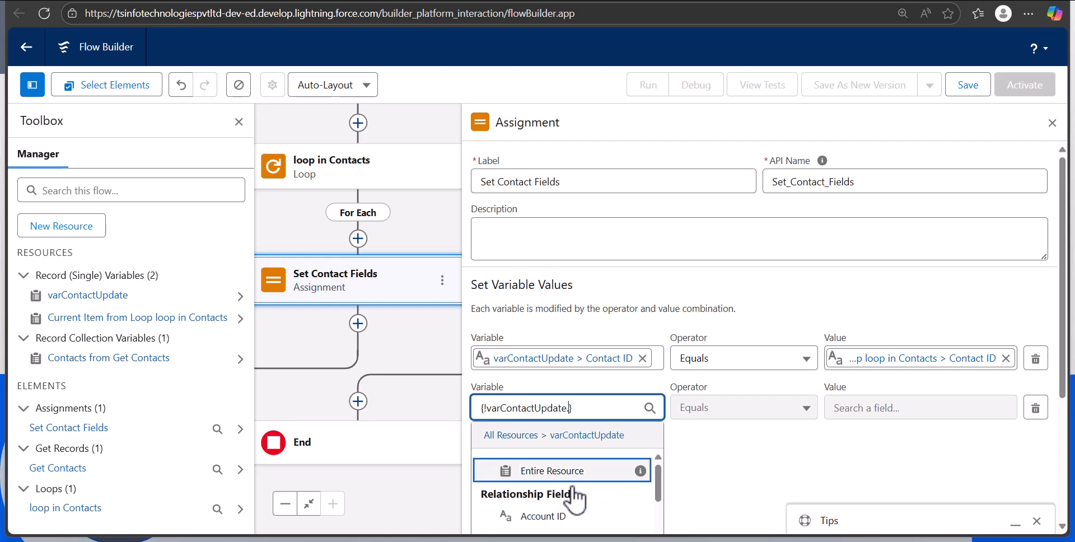
{"action": "type", "text": "phon"}
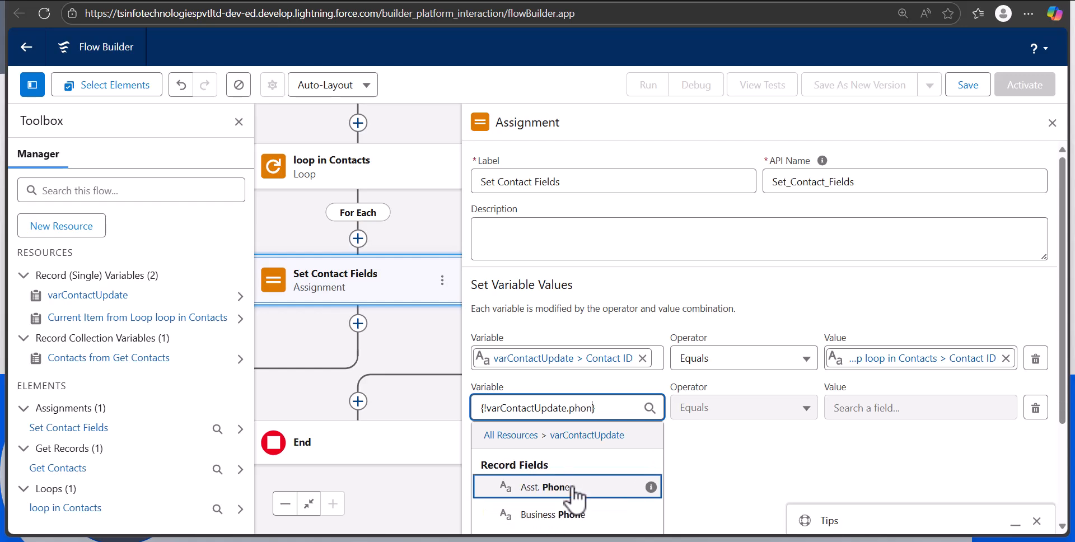
{"action": "scroll", "coordinate": [694, 480], "scroll_direction": "down", "scroll_amount": 2}
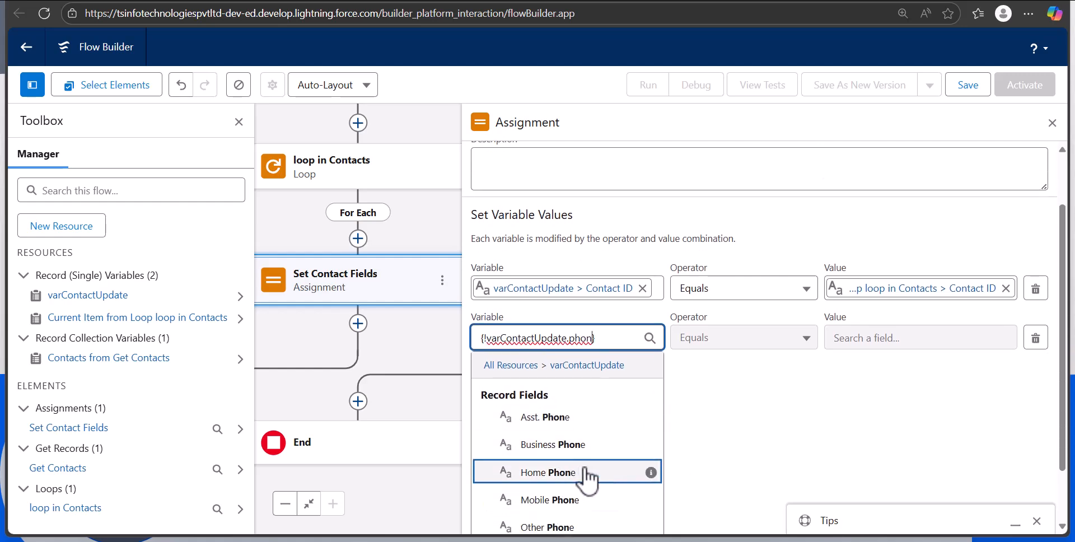
{"action": "scroll", "coordinate": [584, 482], "scroll_direction": "down", "scroll_amount": 2}
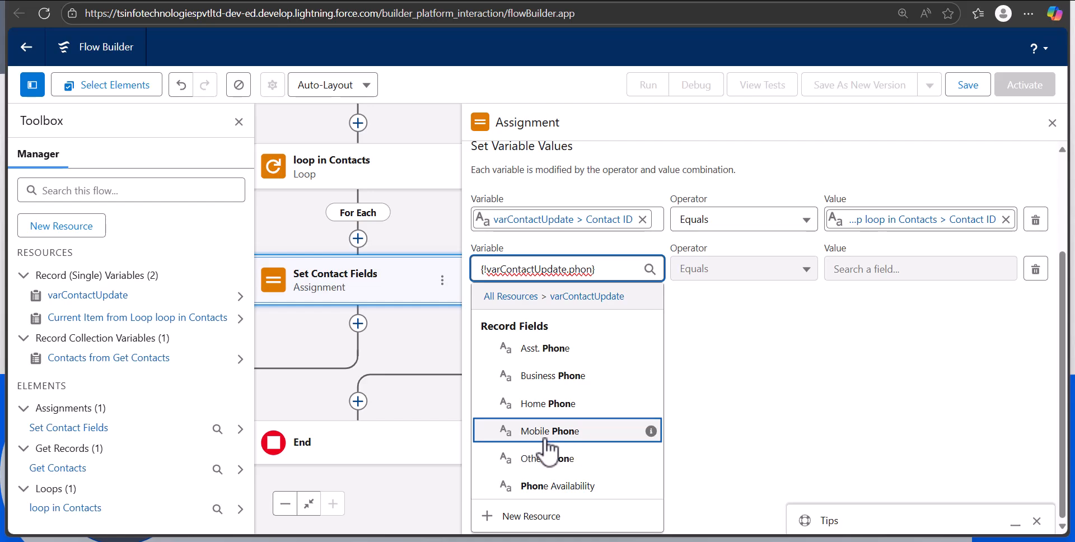
{"action": "left_click", "coordinate": [547, 440]}
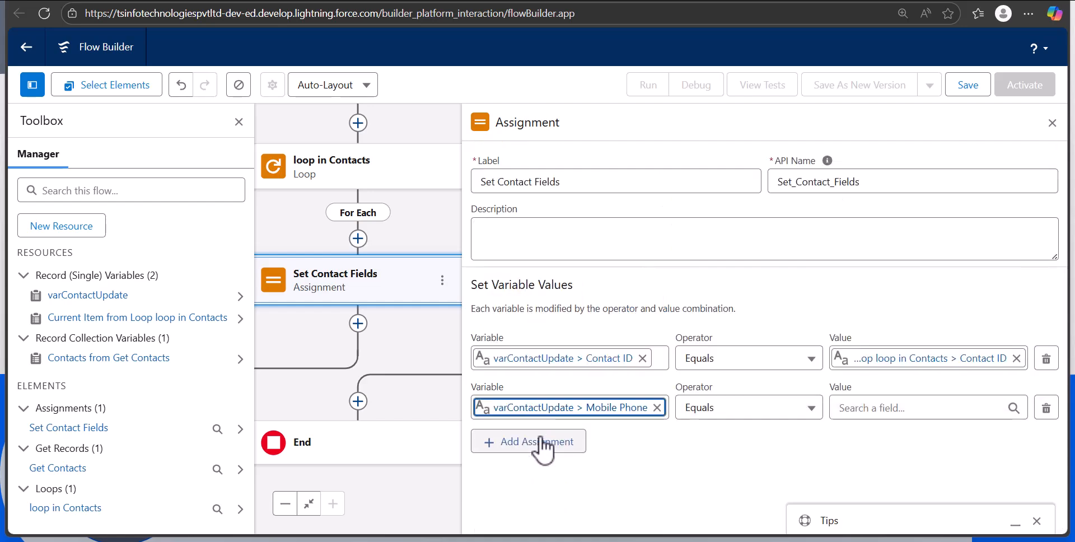
Set the Mobile Phone row's value to Triggering Account > Account Phone and close the Set Contact Fields assignment
{"action": "left_click", "coordinate": [853, 414]}
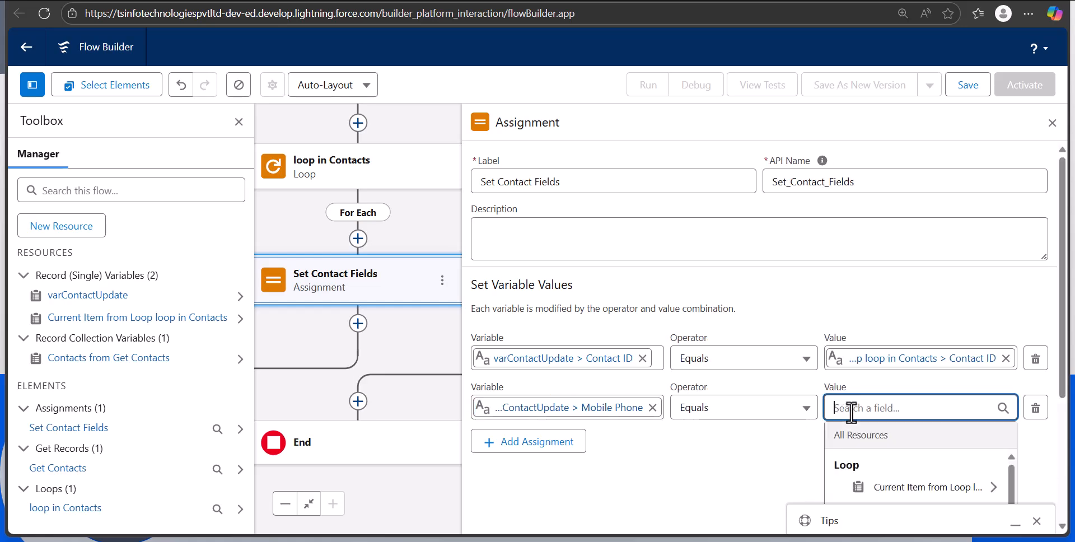
{"action": "type", "text": "triger"}
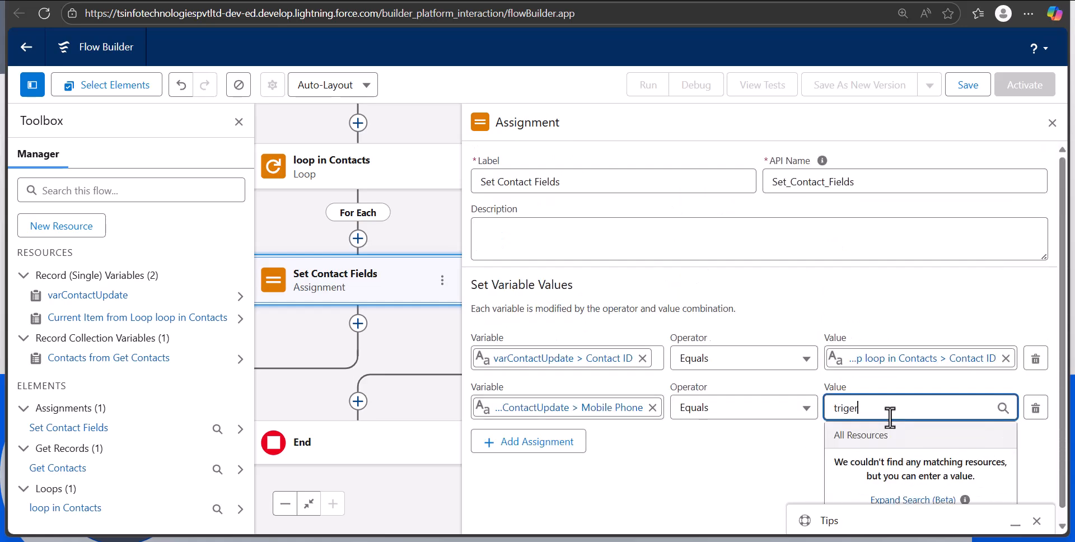
{"action": "left_click", "coordinate": [933, 468]}
{"action": "type", "text": "phon"}
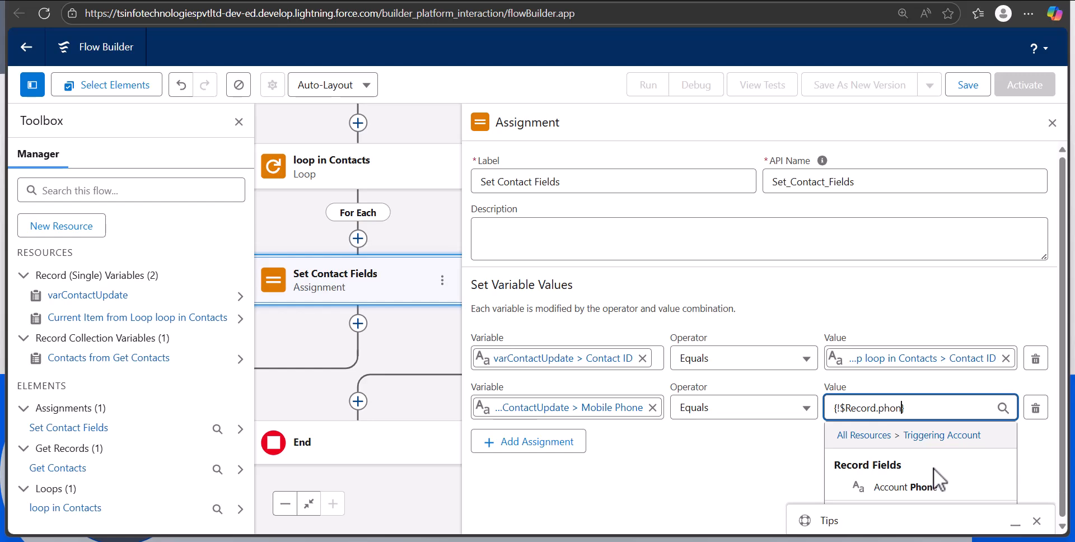
{"action": "left_click", "coordinate": [925, 486]}
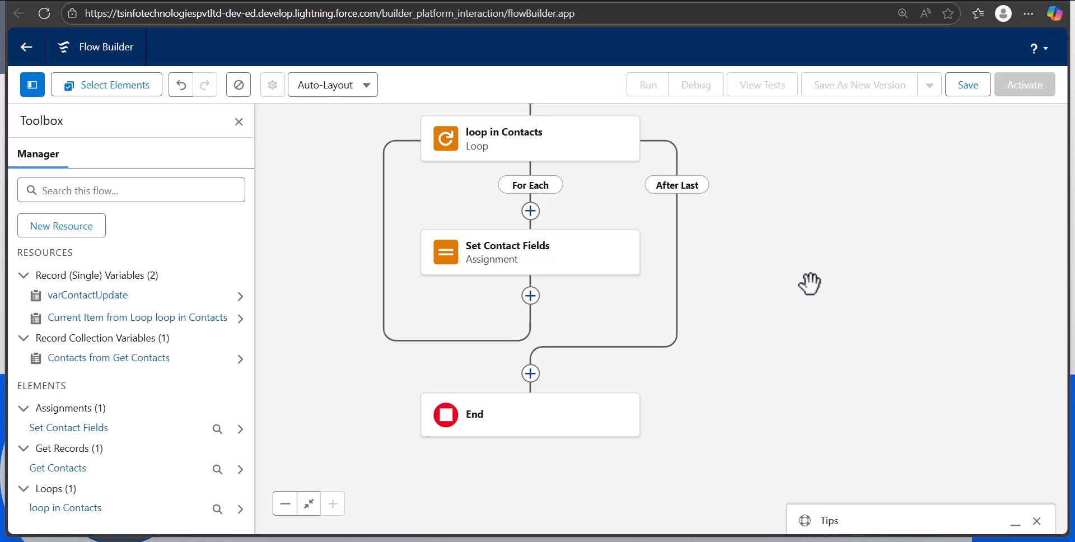
Create a new resource of type Variable with the API name colContactsToUpdate
{"action": "left_click", "coordinate": [98, 228]}
{"action": "left_click", "coordinate": [408, 218]}
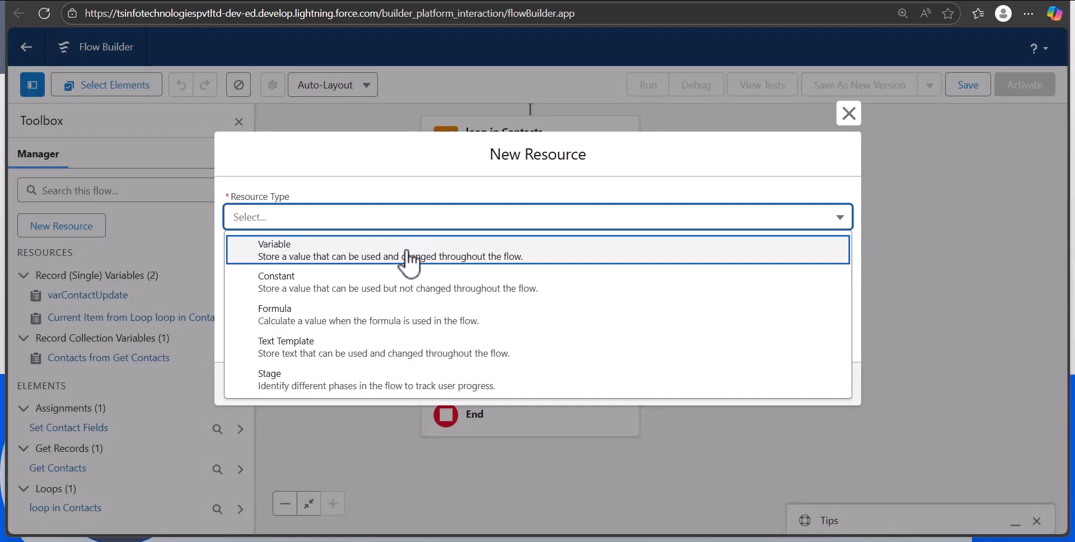
{"action": "left_click", "coordinate": [409, 255]}
{"action": "left_click", "coordinate": [384, 244]}
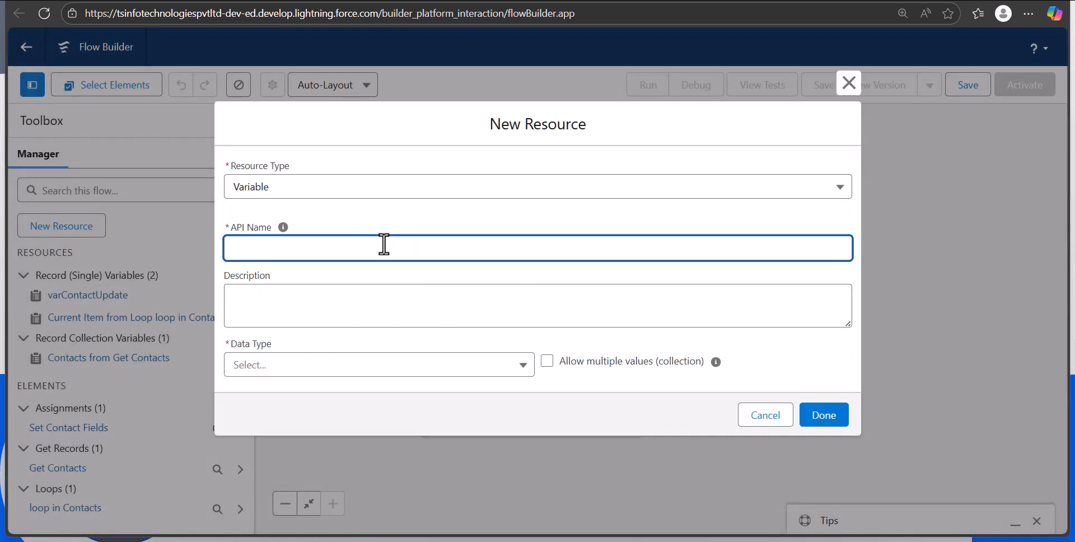
{"action": "type", "text": "colContactsToUpdate"}
Set the colContactsToUpdate variable's data type to Record and its object to Contact
{"action": "left_click", "coordinate": [396, 365]}
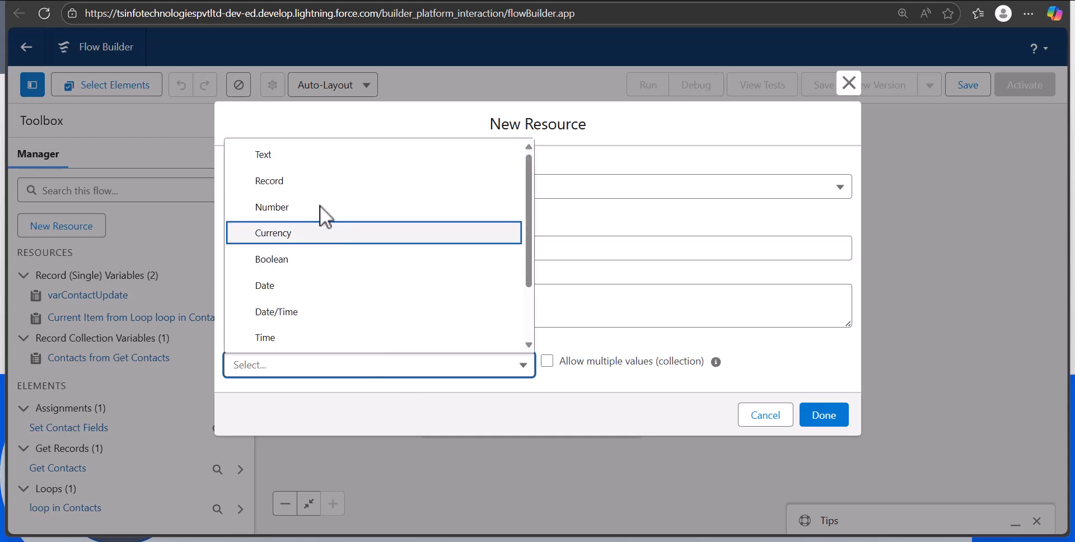
{"action": "left_click", "coordinate": [323, 180]}
{"action": "left_click", "coordinate": [336, 372]}
{"action": "type", "text": "contact"}
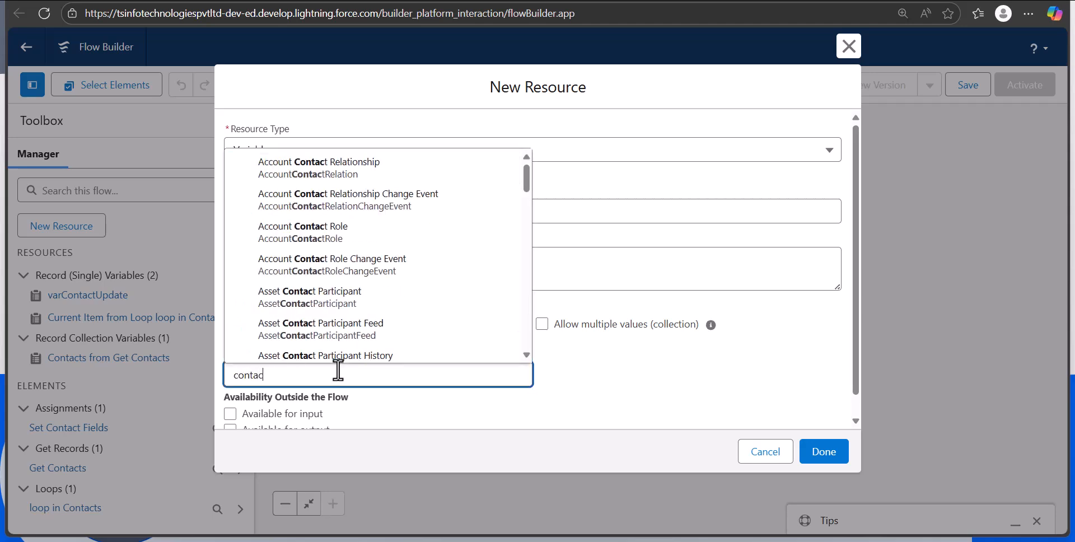
{"action": "key", "text": "Return"}
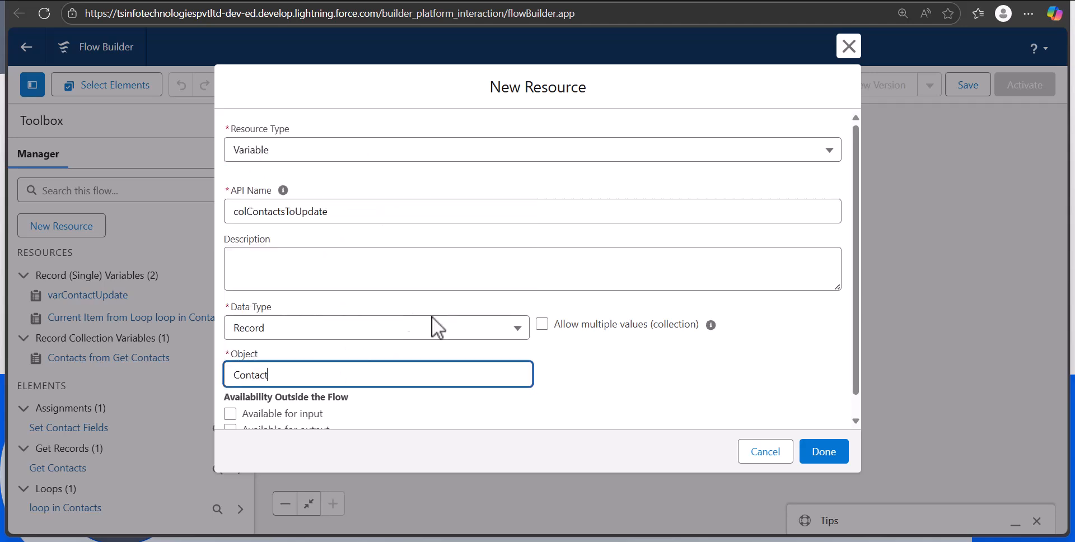
Allow multiple values for colContactsToUpdate so it is a collection, and finish creating the resource
{"action": "left_click", "coordinate": [546, 325]}
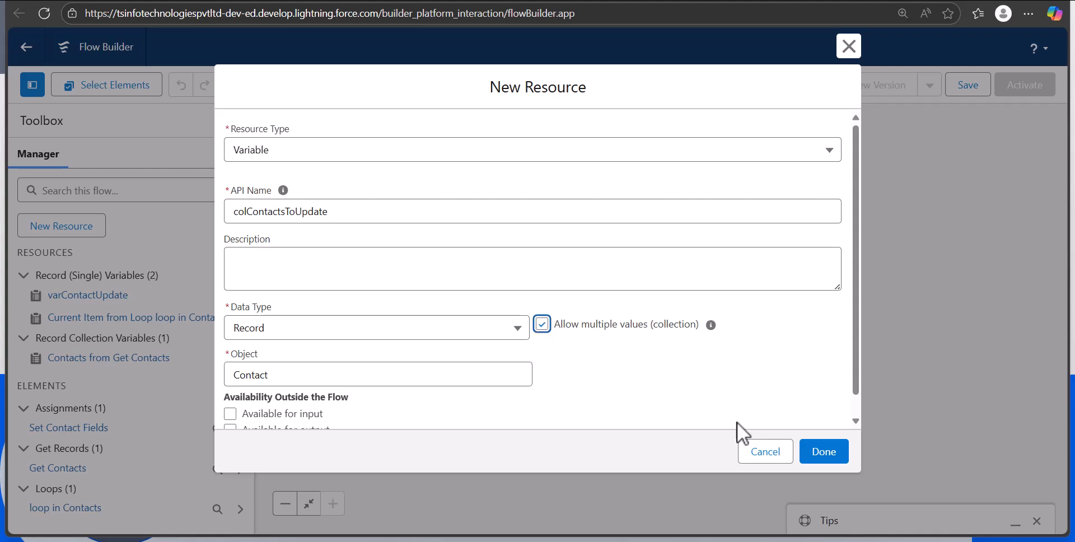
{"action": "scroll", "coordinate": [734, 422], "scroll_direction": "down", "scroll_amount": 1}
{"action": "left_click", "coordinate": [824, 453]}
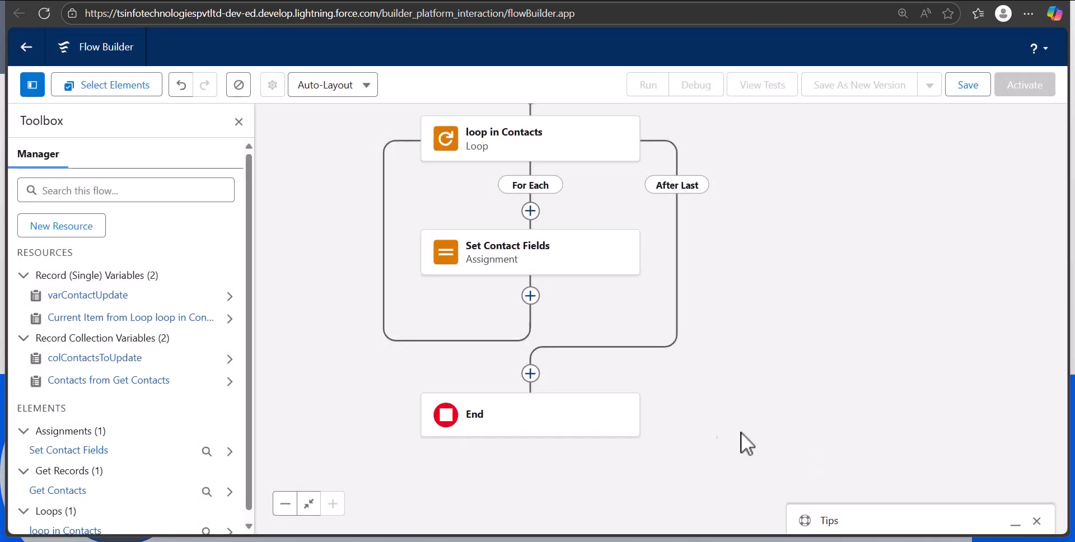
Hide the toolbox and add an Assignment element after Set Contact Fields inside the loop, labelled "Add contact to Collection"
{"action": "left_click", "coordinate": [238, 121]}
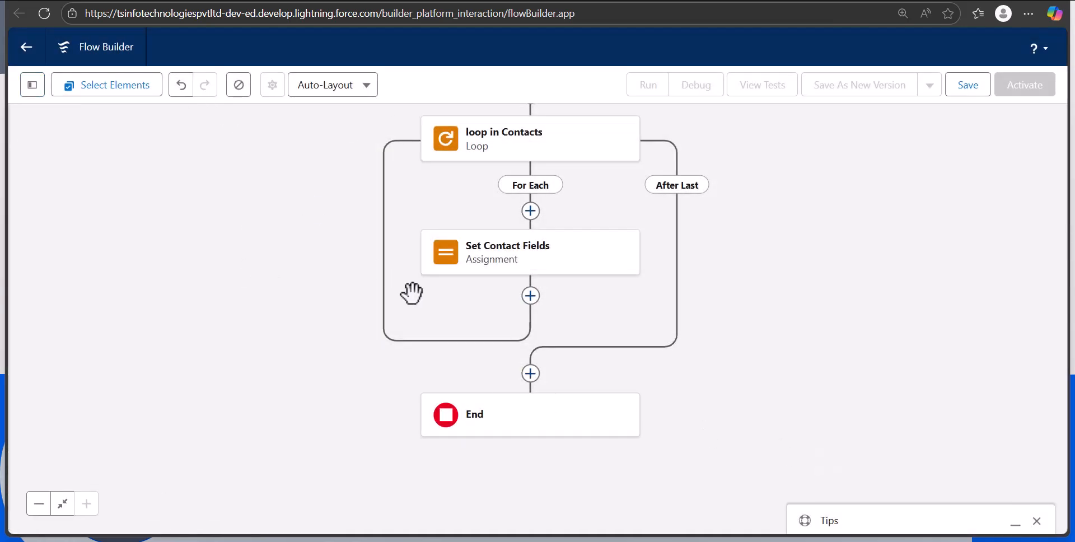
{"action": "left_click", "coordinate": [535, 300]}
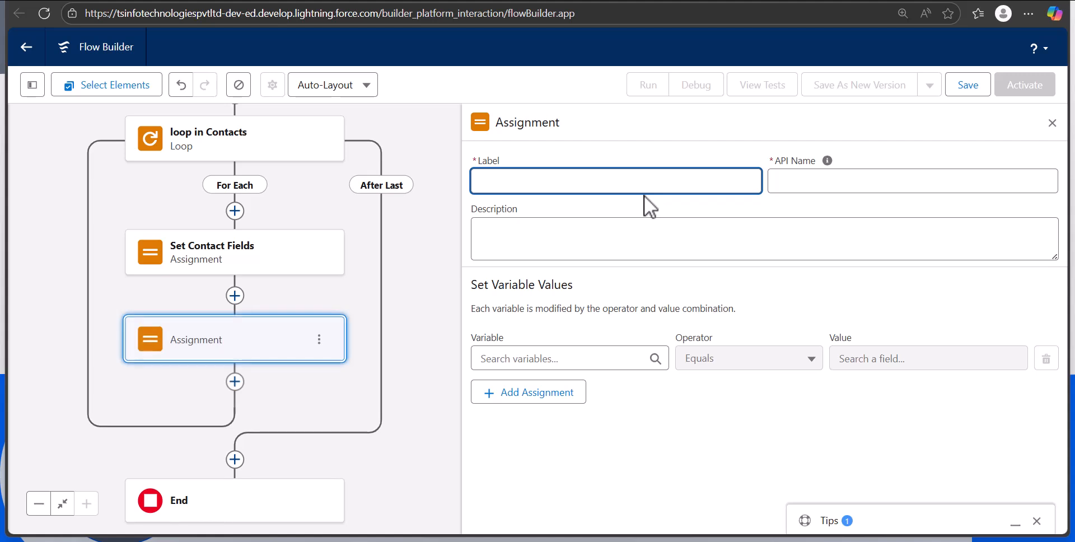
{"action": "type", "text": "Add contact to Collection"}
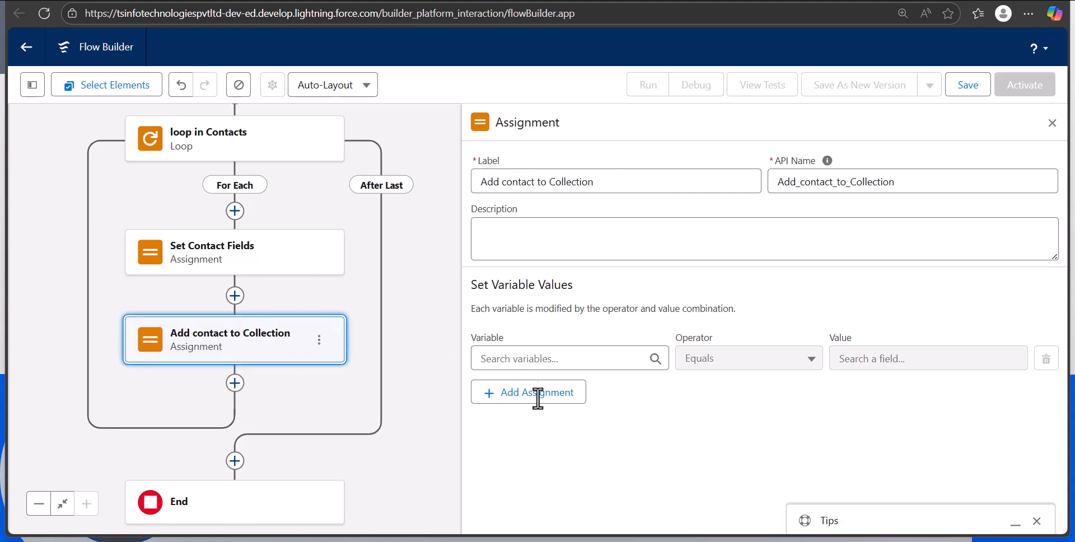
Assign varContactUpdate as an entire resource to colContactsToUpdate using the Add operator, and close the assignment
{"action": "left_click", "coordinate": [571, 492]}
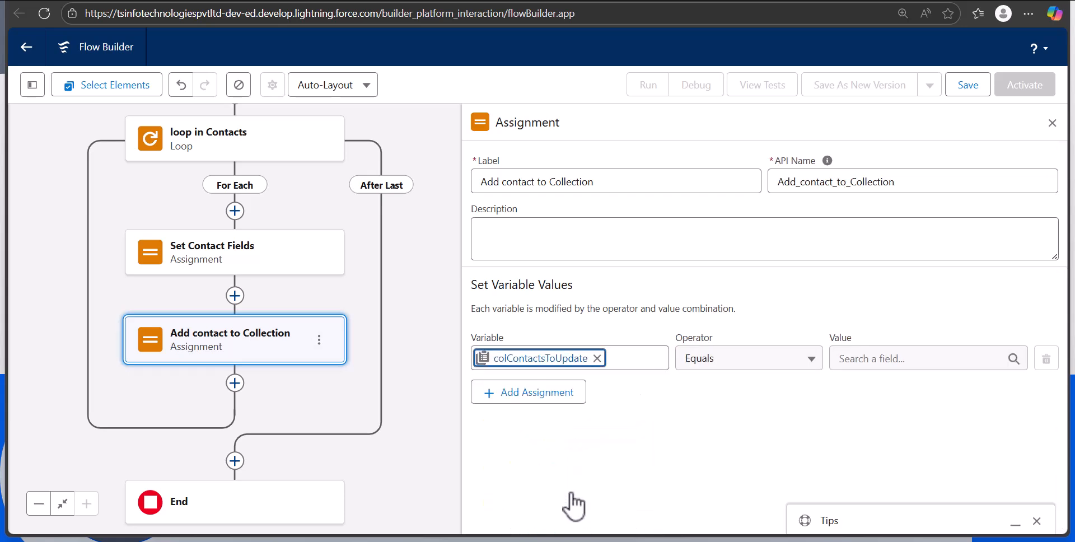
{"action": "left_click", "coordinate": [741, 364]}
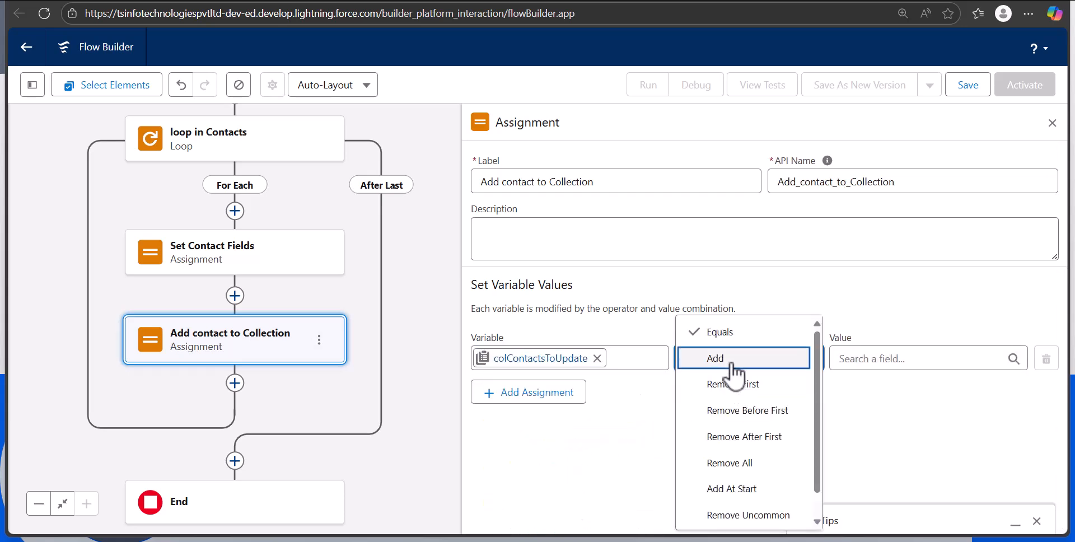
{"action": "left_click", "coordinate": [728, 357]}
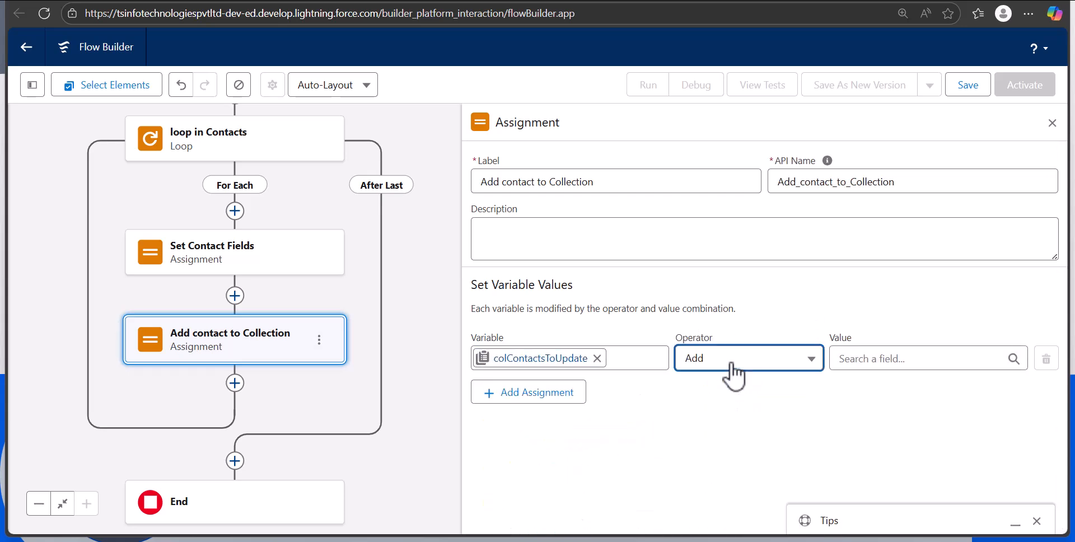
{"action": "left_click", "coordinate": [886, 364]}
{"action": "type", "text": "var"}
{"action": "key", "text": "BackSpace"}
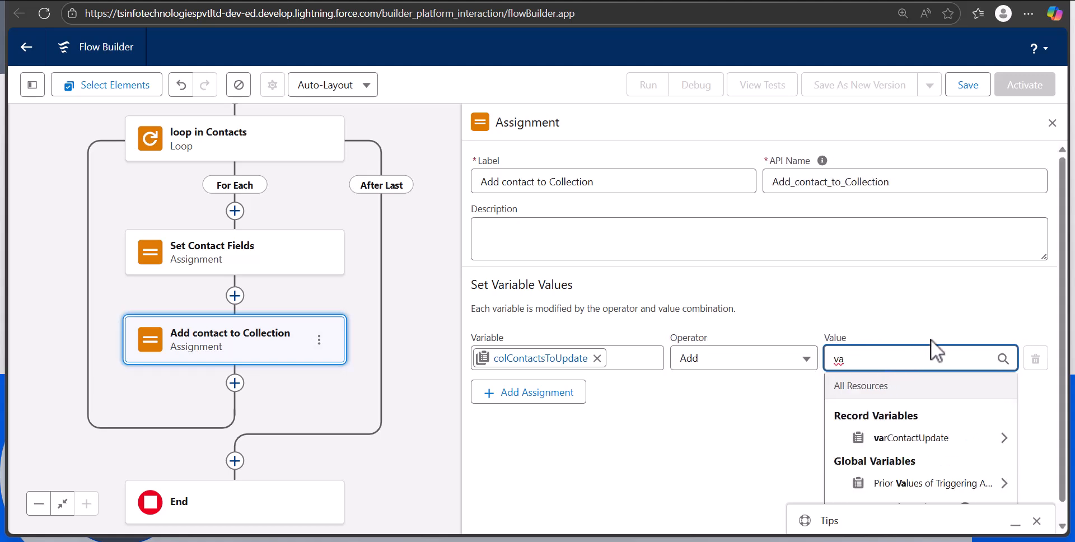
{"action": "left_click", "coordinate": [896, 442]}
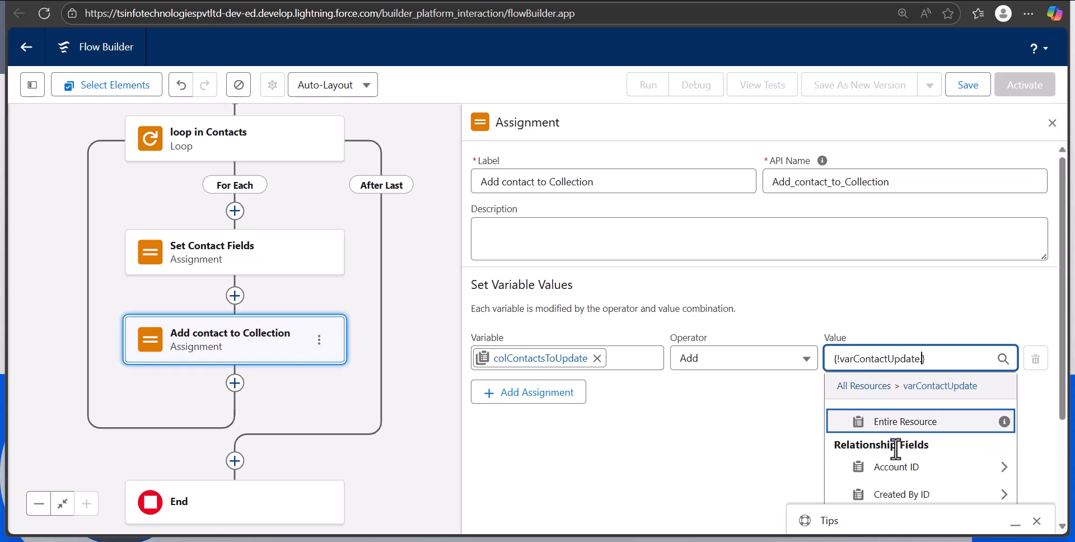
{"action": "left_click", "coordinate": [875, 429]}
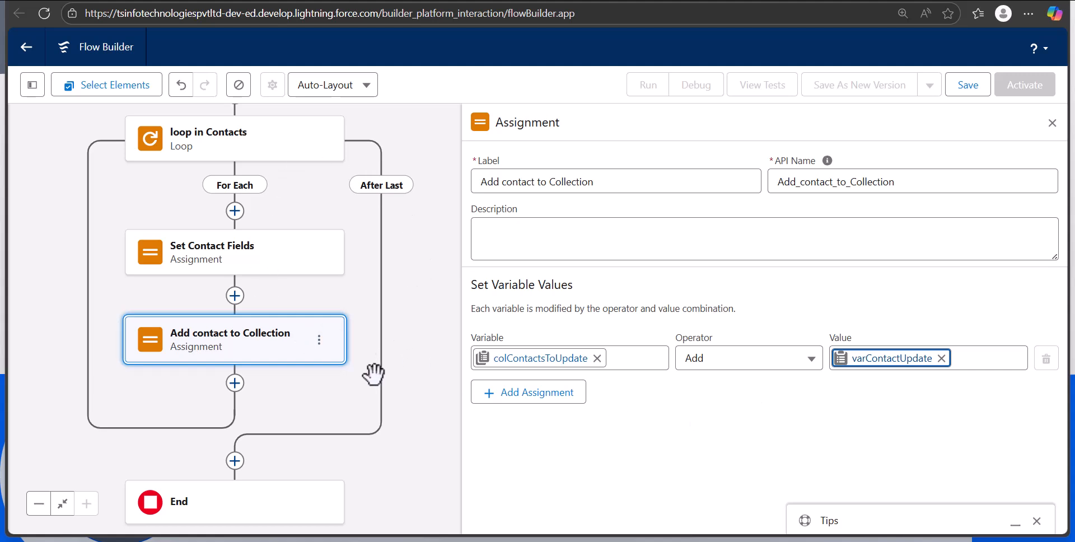
{"action": "left_click", "coordinate": [1052, 123]}
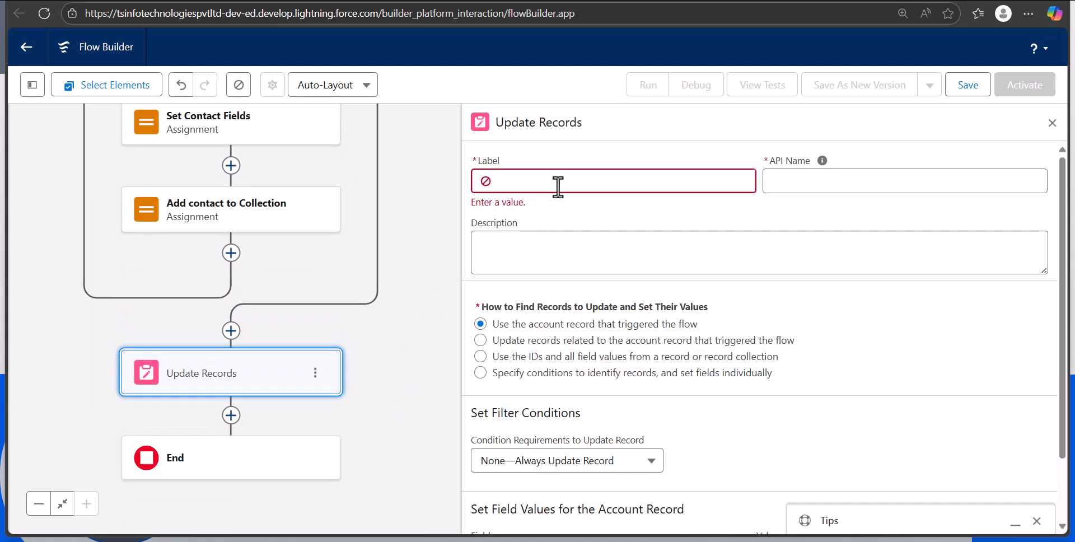
Add an Update Records element on the After Last path, labelled "Update Contacts" with API name Update_Contacts
{"action": "left_click", "coordinate": [558, 182]}
{"action": "type", "text": "Update Contacts"}
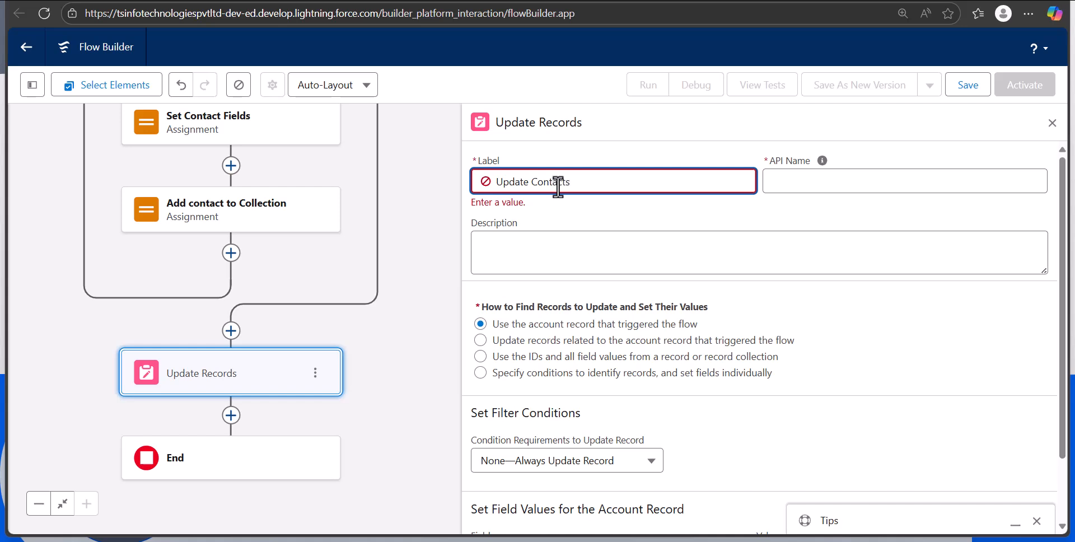
{"action": "left_click", "coordinate": [788, 183]}
{"action": "left_click", "coordinate": [845, 316]}
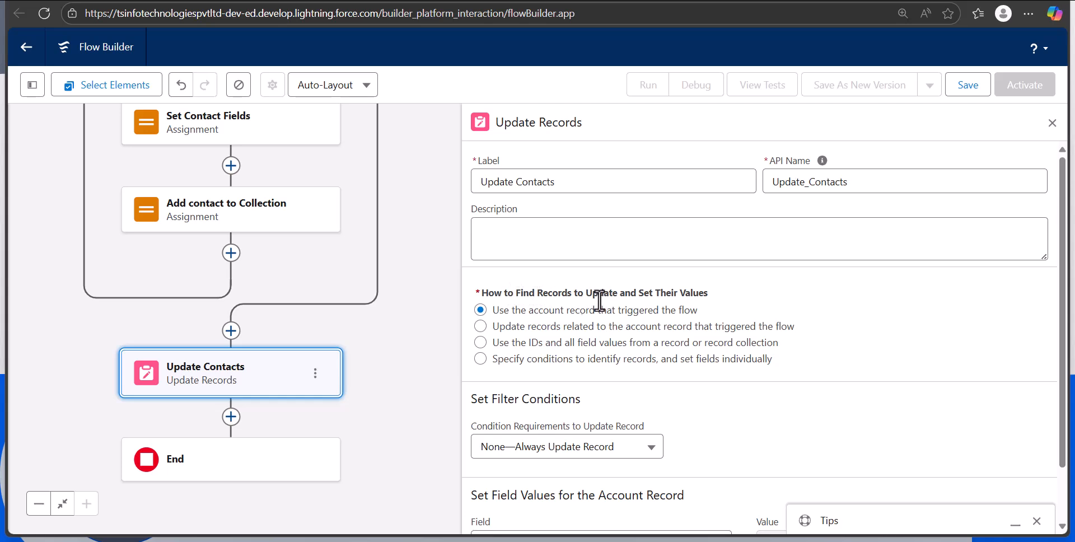
Make Update Contacts use the IDs and all field values from a record collection, choosing colContactsToUpdate
{"action": "left_click", "coordinate": [481, 342]}
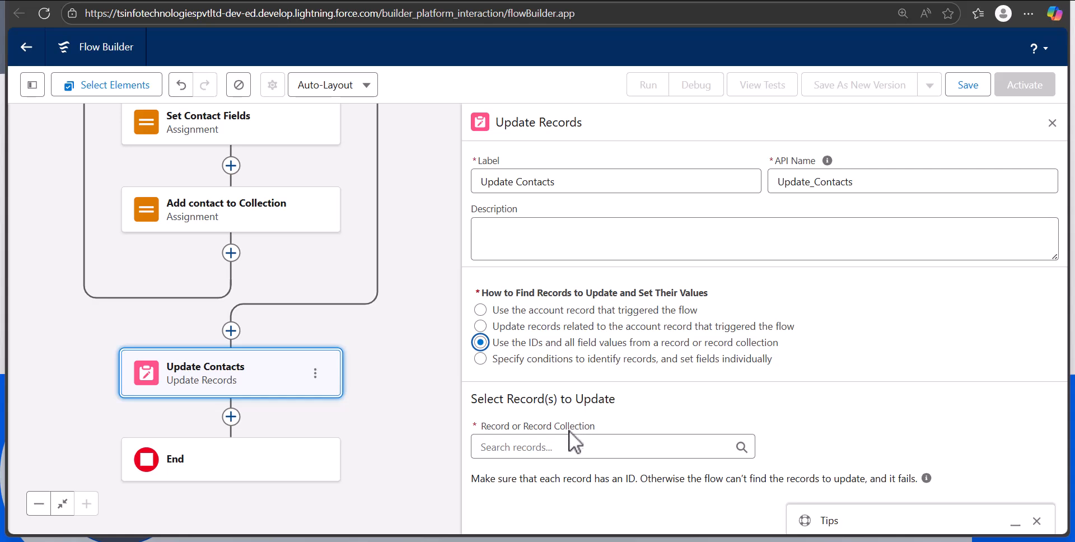
{"action": "left_click", "coordinate": [563, 447]}
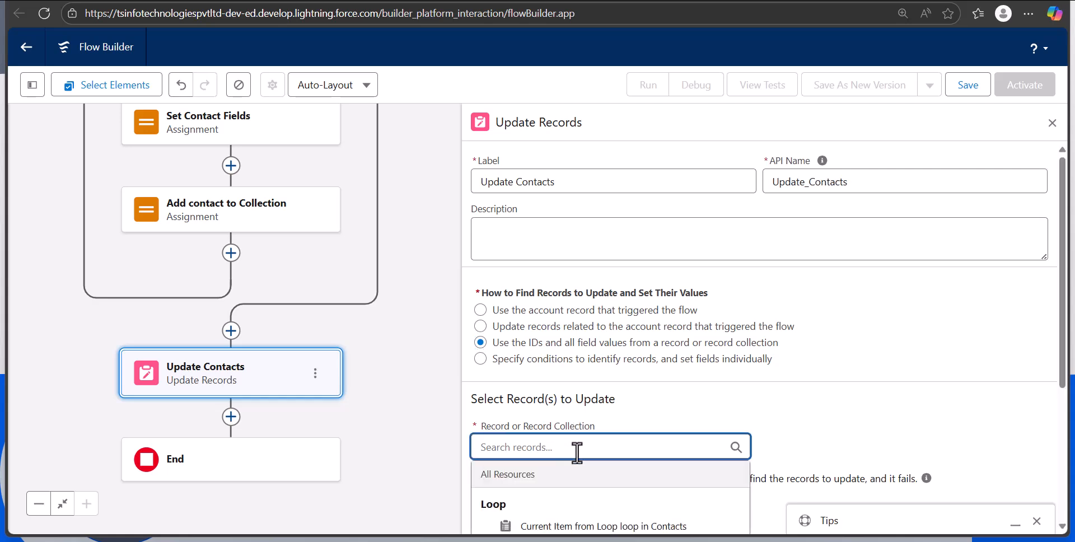
{"action": "scroll", "coordinate": [616, 426], "scroll_direction": "down", "scroll_amount": 2}
{"action": "left_click", "coordinate": [577, 409]}
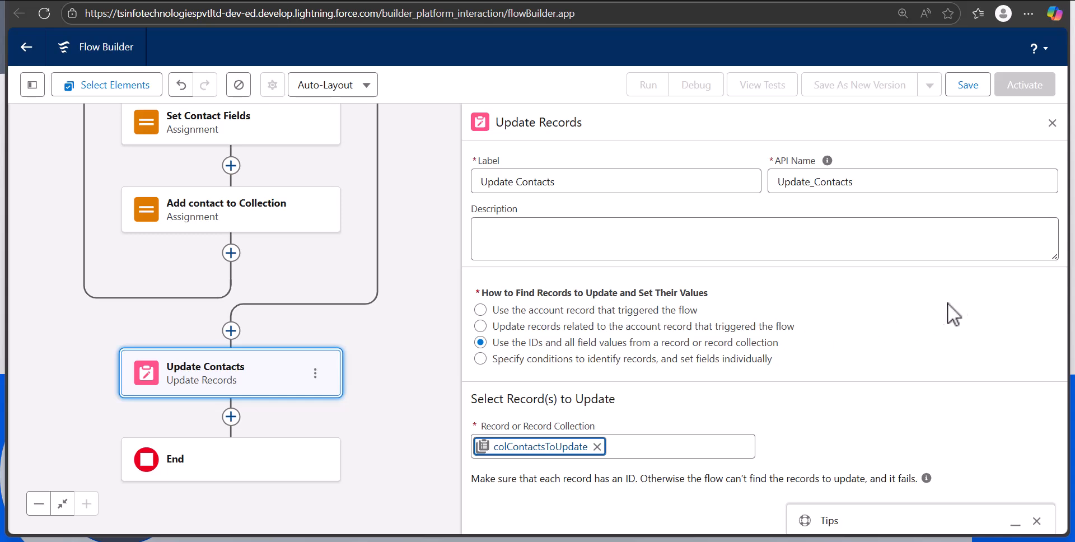
Save the flow with the label "syn contacts to account phone" and API name syn_contacts_to_account_phone, close the Update Contacts settings, and activate the flow
{"action": "key", "text": "ctrl+s"}
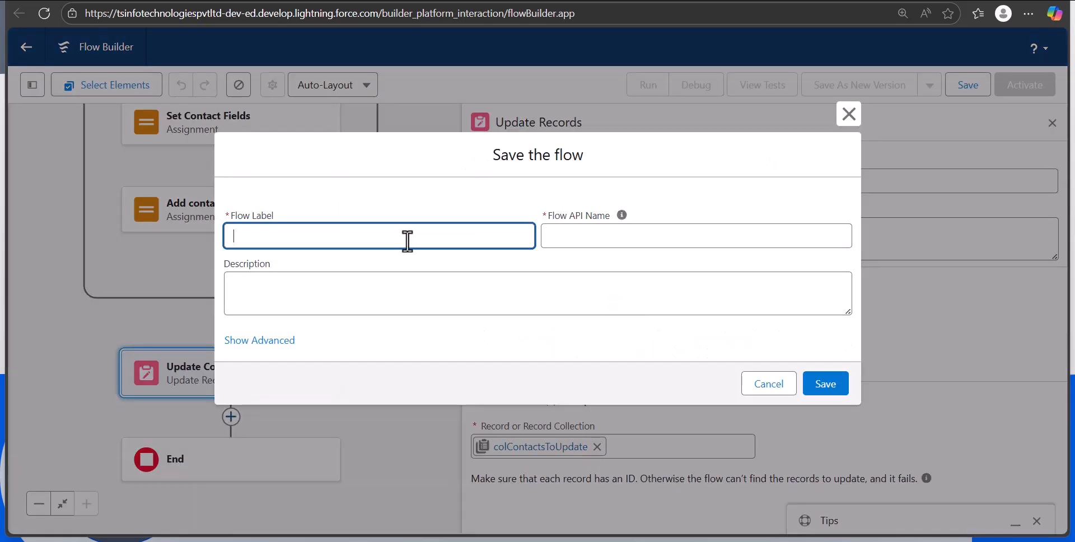
{"action": "type", "text": "syn"}
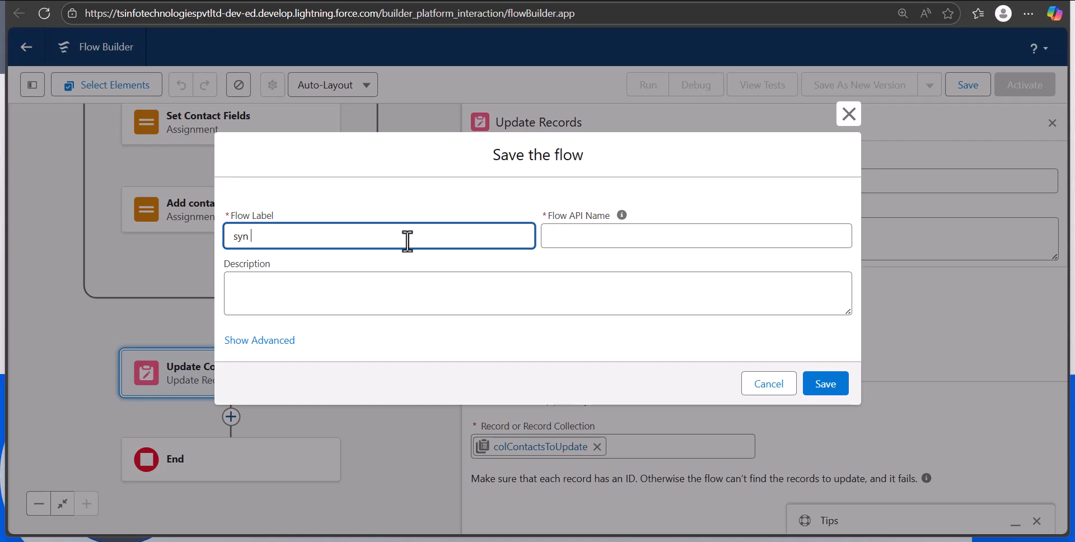
{"action": "type", "text": " contacts to account phone"}
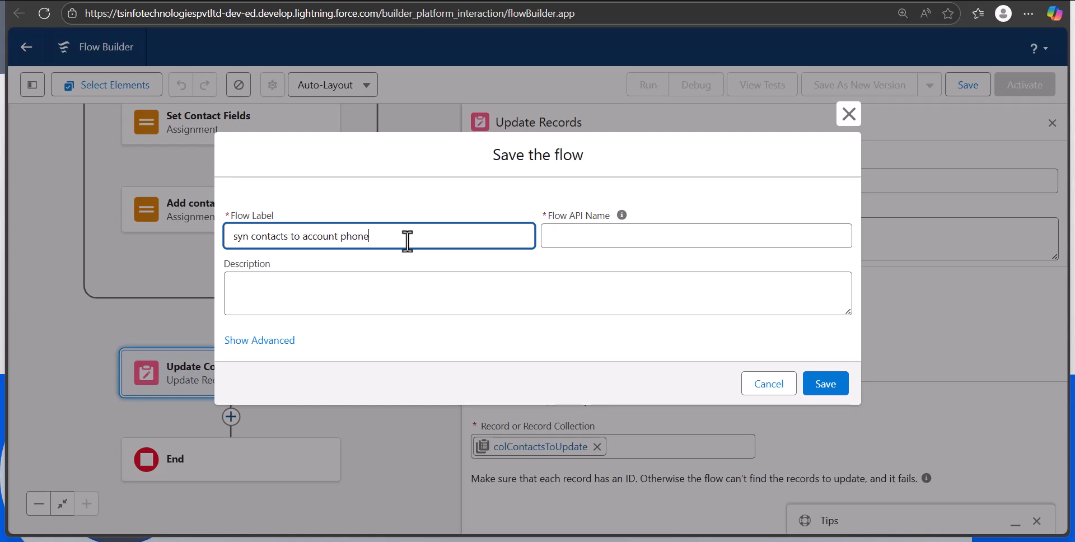
{"action": "left_click", "coordinate": [684, 245]}
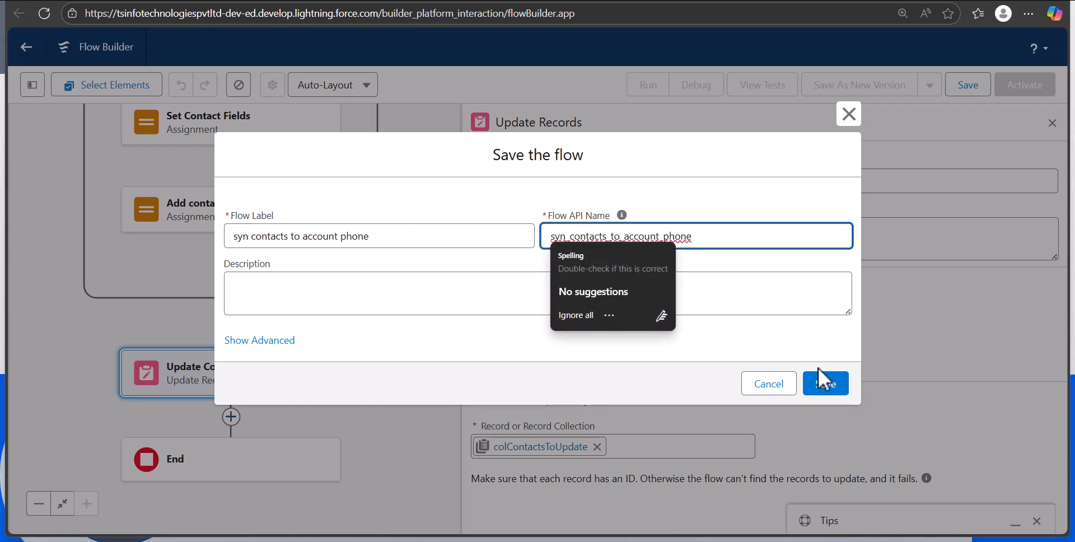
{"action": "left_click", "coordinate": [824, 385]}
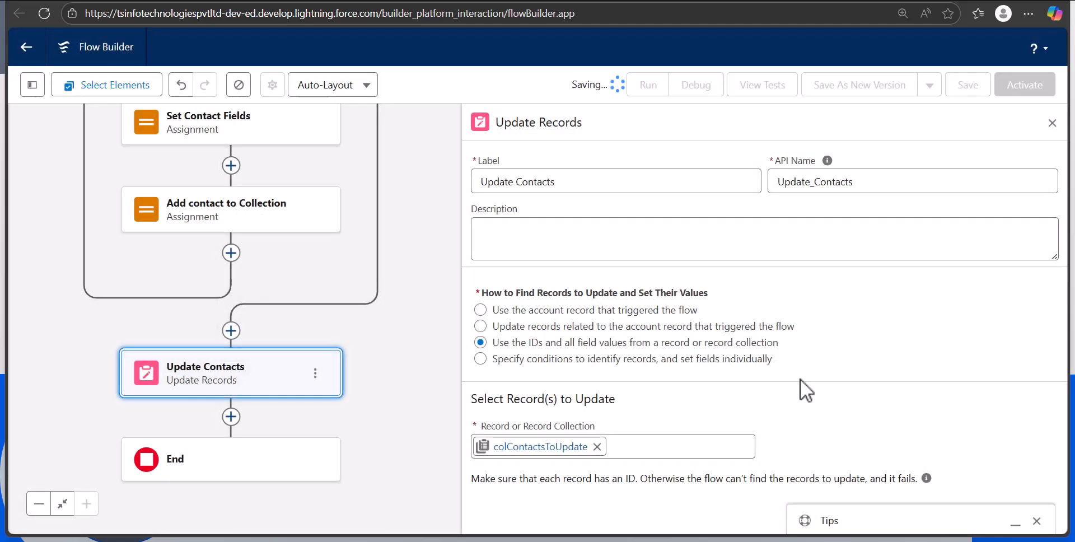
{"action": "left_click", "coordinate": [1052, 125]}
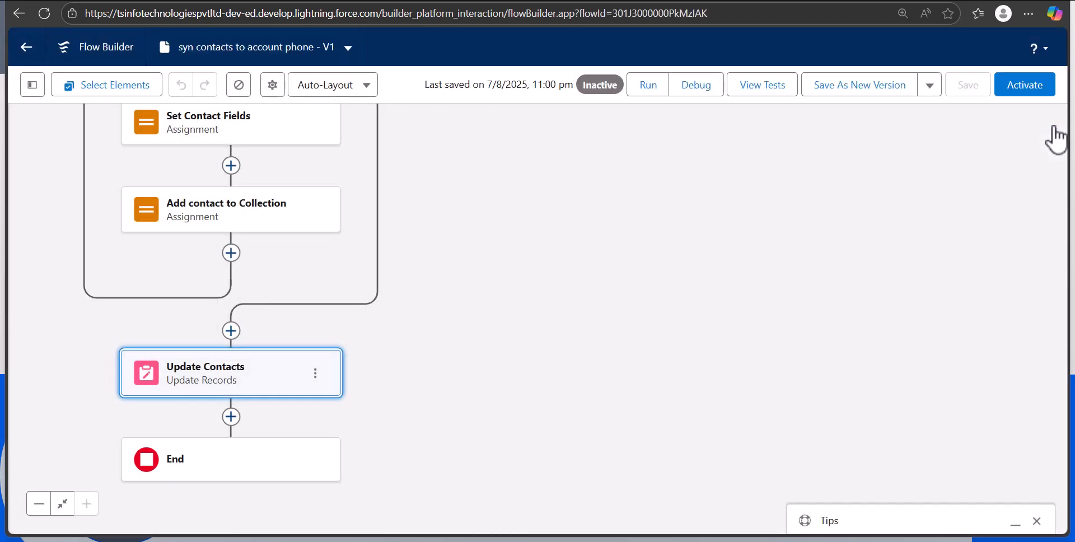
{"action": "left_click", "coordinate": [1025, 89]}
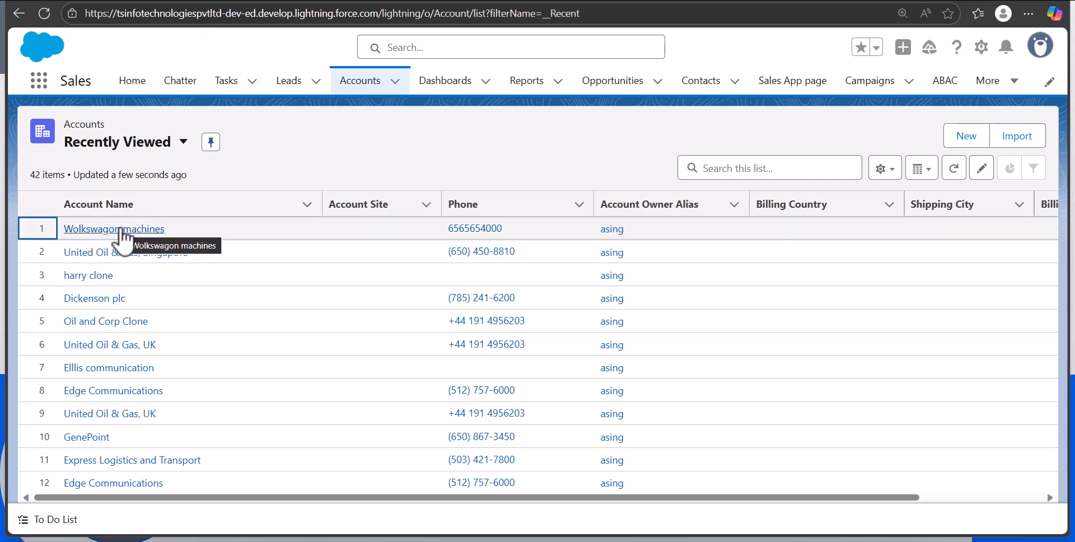
Open the Wolkswagon machines account from the recently viewed accounts, replace its Phone with a new phone number, and save the record
{"action": "left_click", "coordinate": [118, 230]}
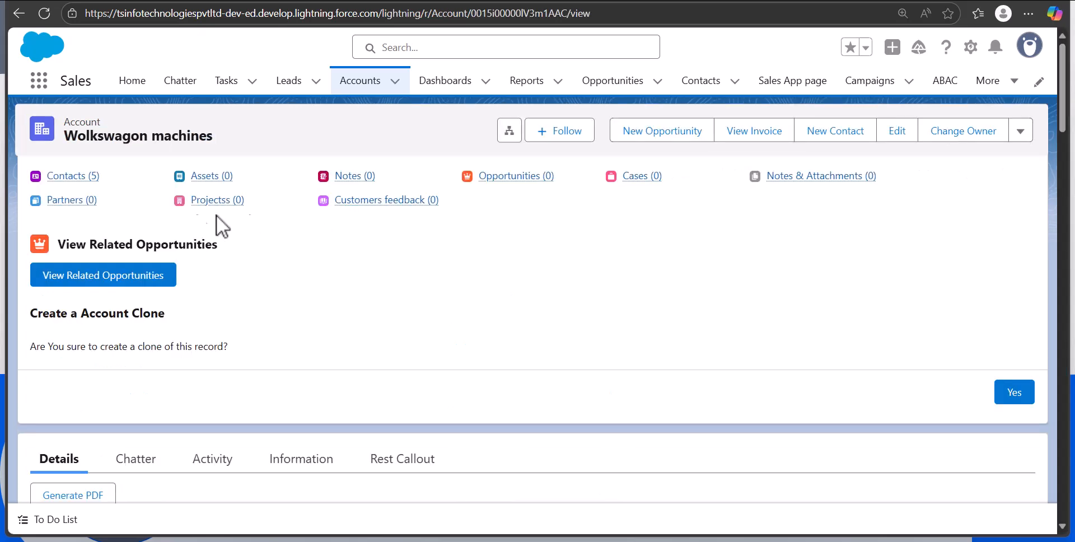
{"action": "left_click", "coordinate": [895, 135]}
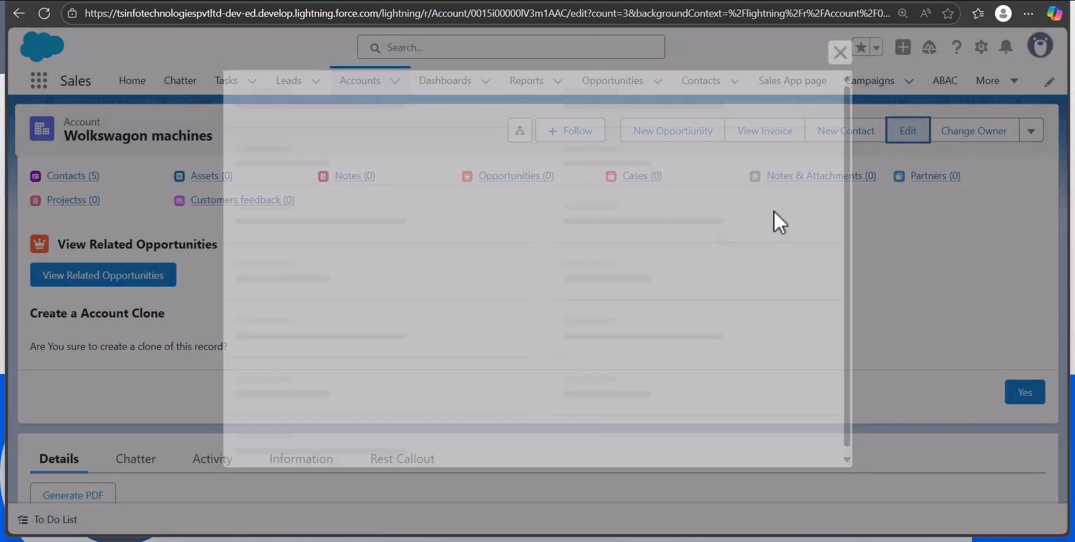
{"action": "left_click", "coordinate": [638, 233]}
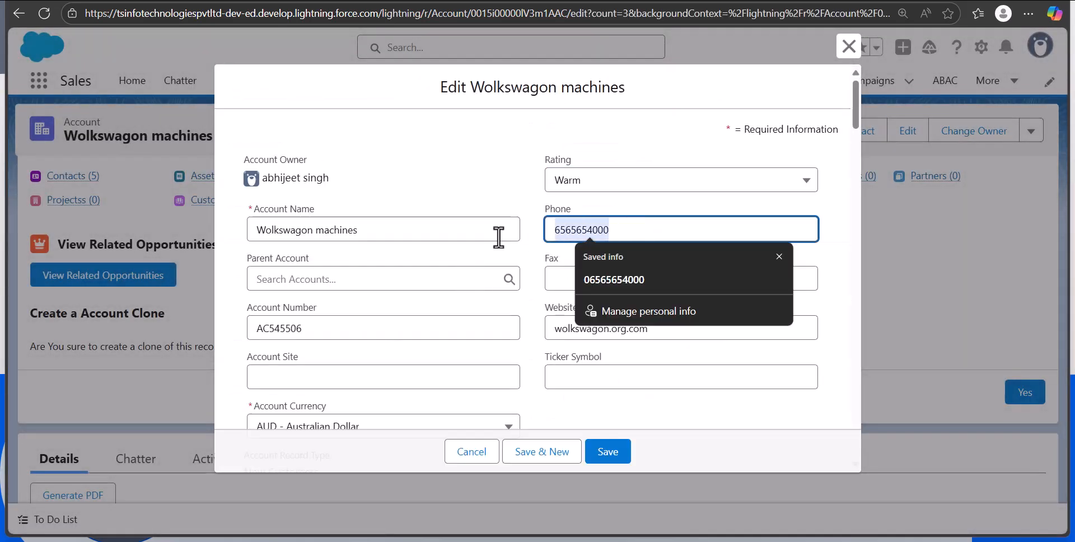
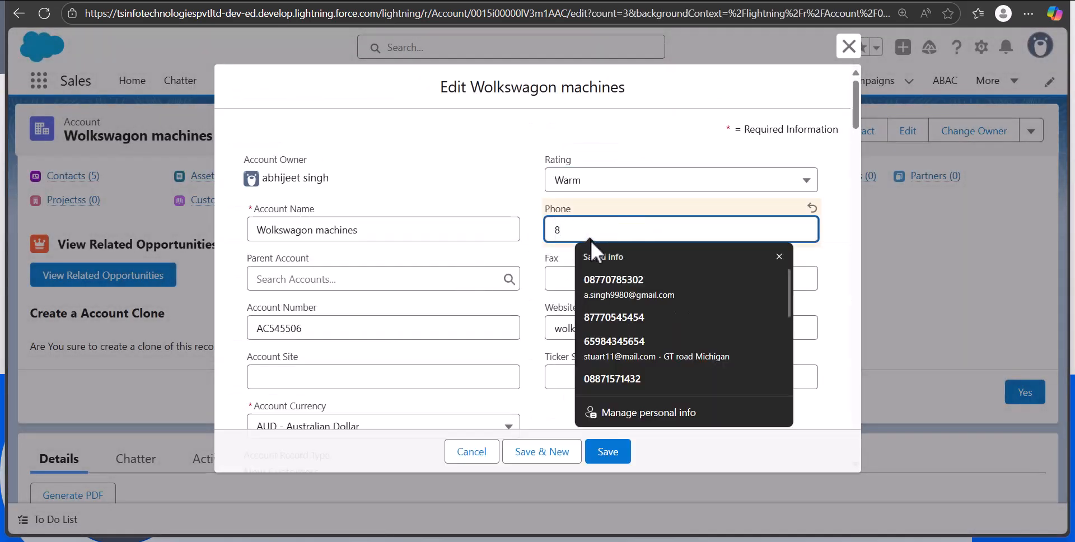
{"action": "left_click", "coordinate": [556, 272]}
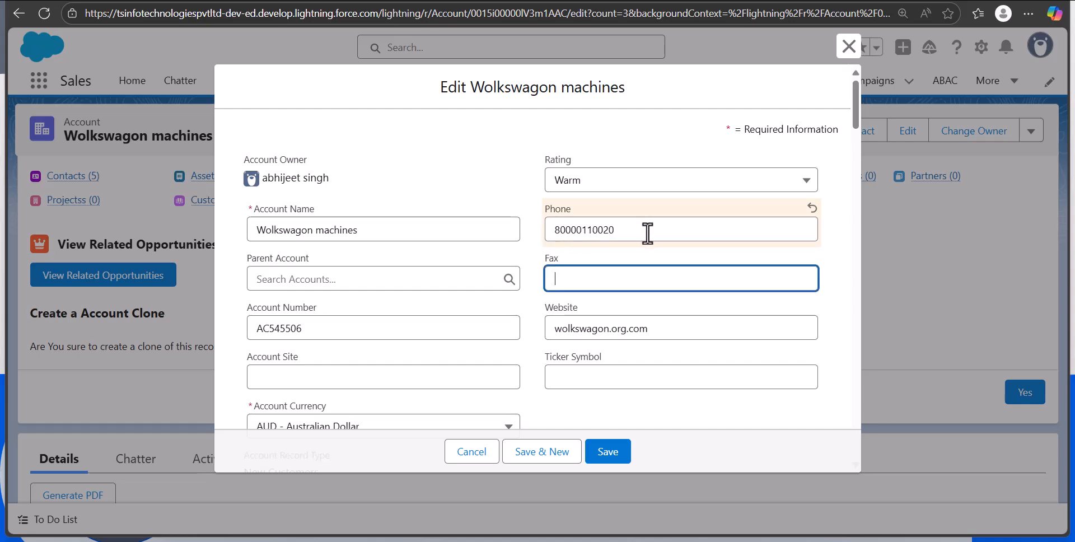
{"action": "left_click", "coordinate": [619, 452]}
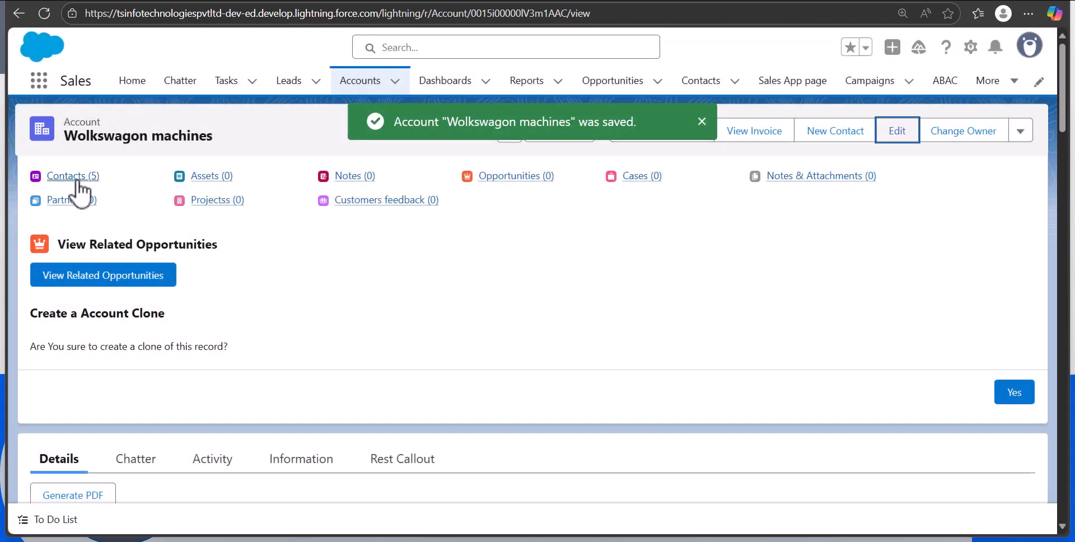
Open the first contact related to the Wolkswagon machines account and check its Mobile field against the account's new phone number
{"action": "left_click", "coordinate": [77, 177]}
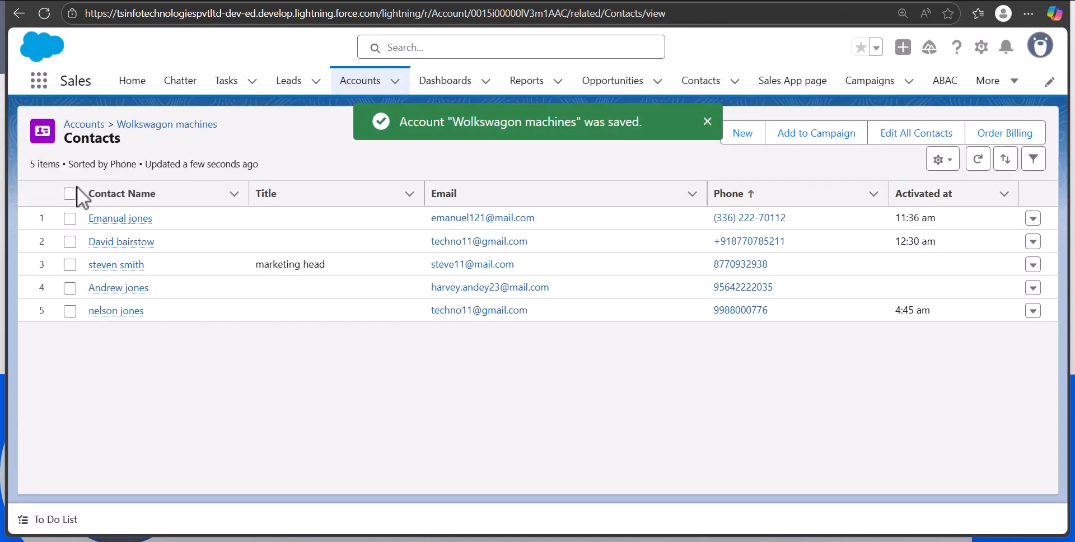
{"action": "left_click", "coordinate": [112, 220]}
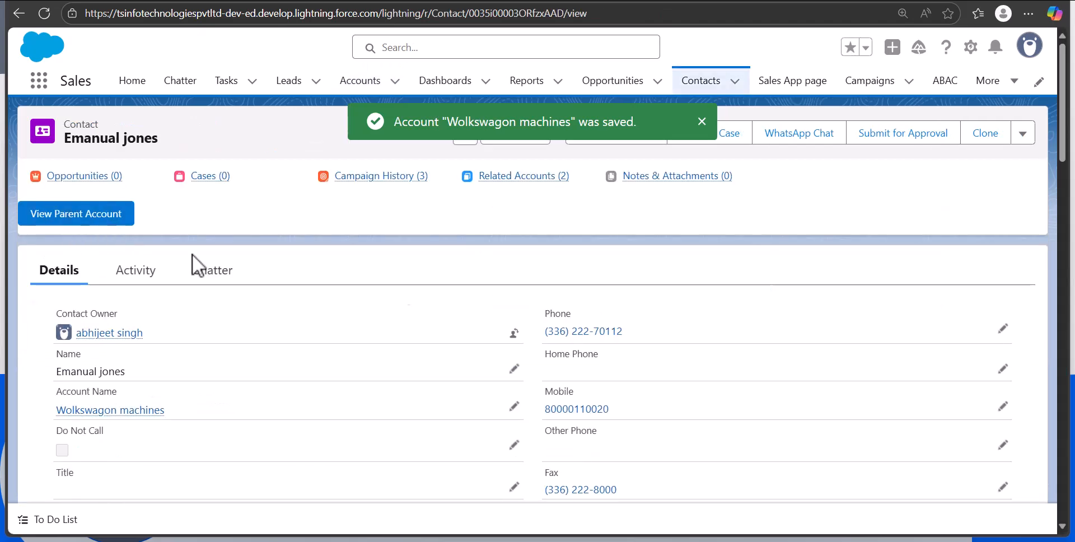
{"action": "scroll", "coordinate": [660, 280], "scroll_direction": "down", "scroll_amount": 3}
{"action": "left_click_drag", "start_coordinate": [606, 271], "coordinate": [543, 270]}
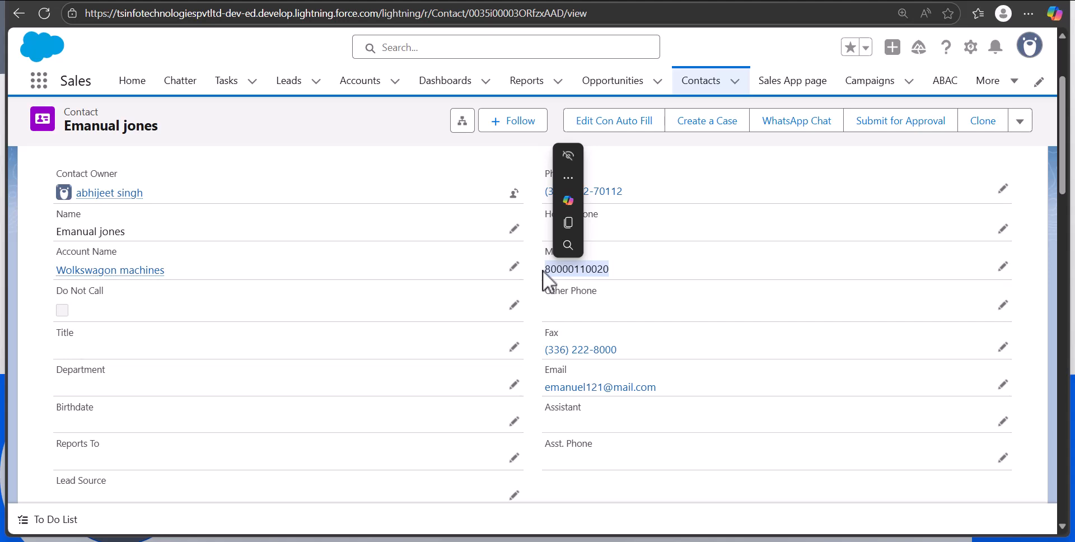